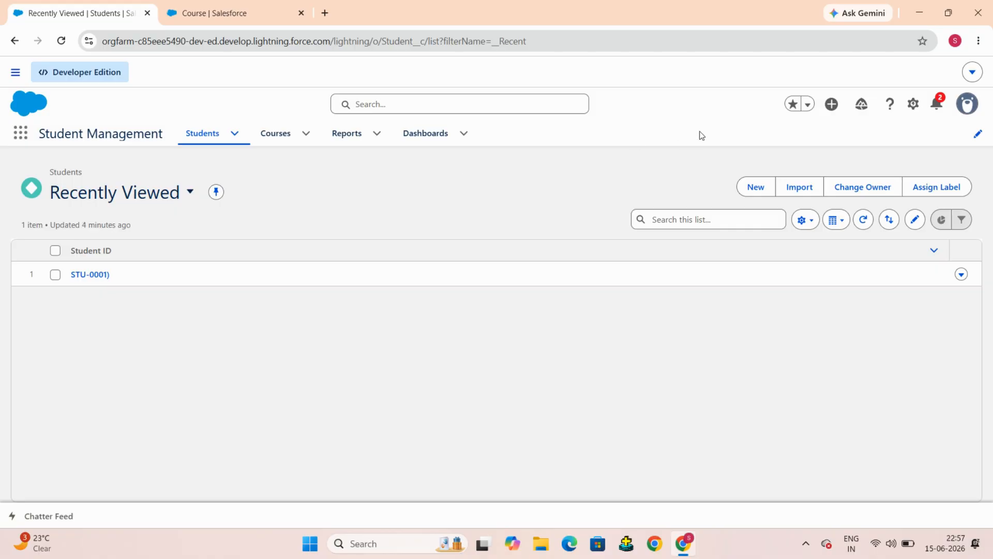
# Step: Open Setup's Object Manager and start creating a new custom object
pyautogui.click(914, 105)
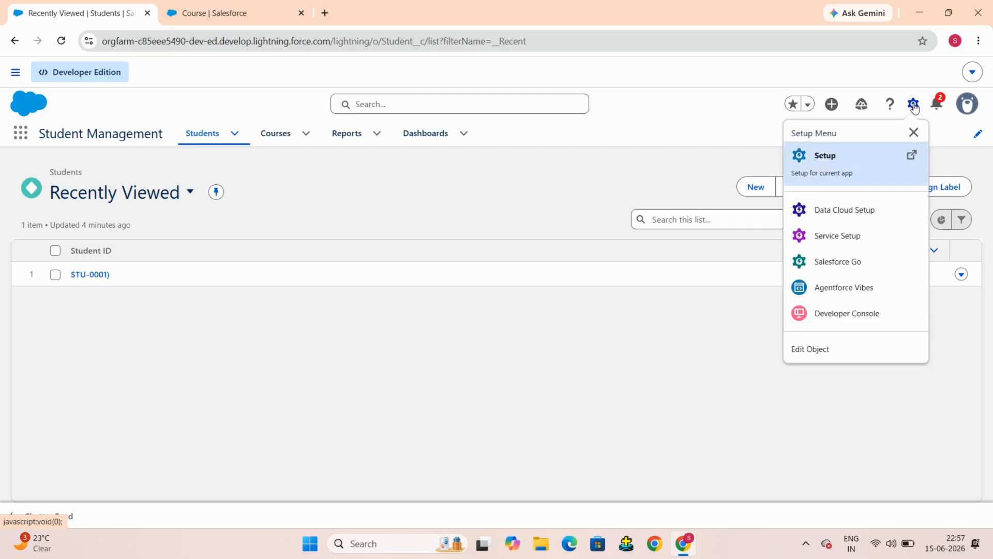
pyautogui.click(824, 158)
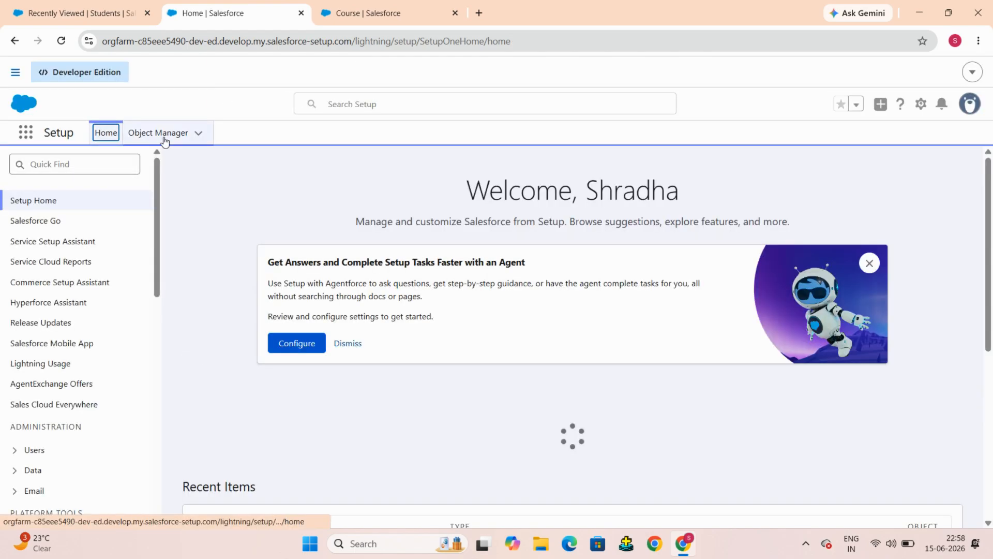
pyautogui.click(162, 136)
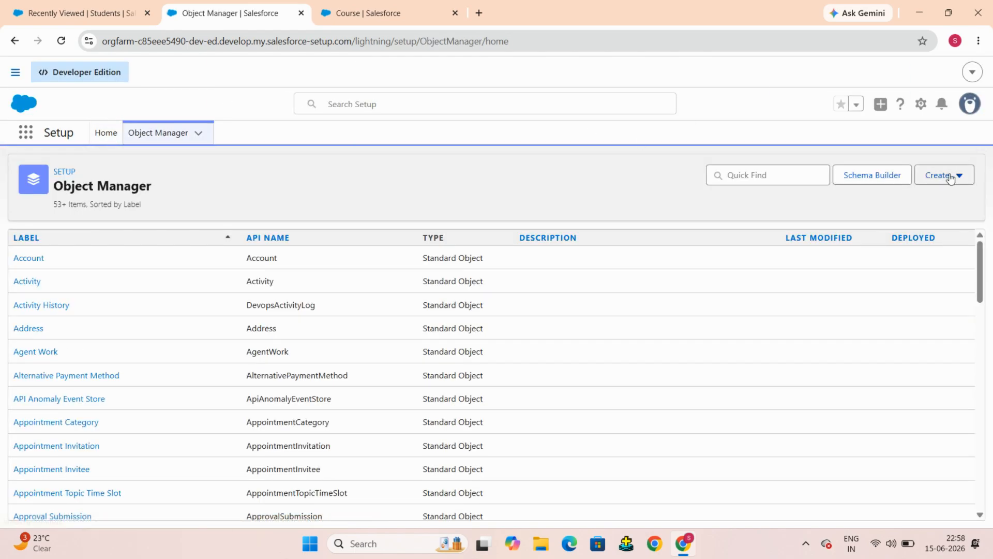
pyautogui.click(949, 177)
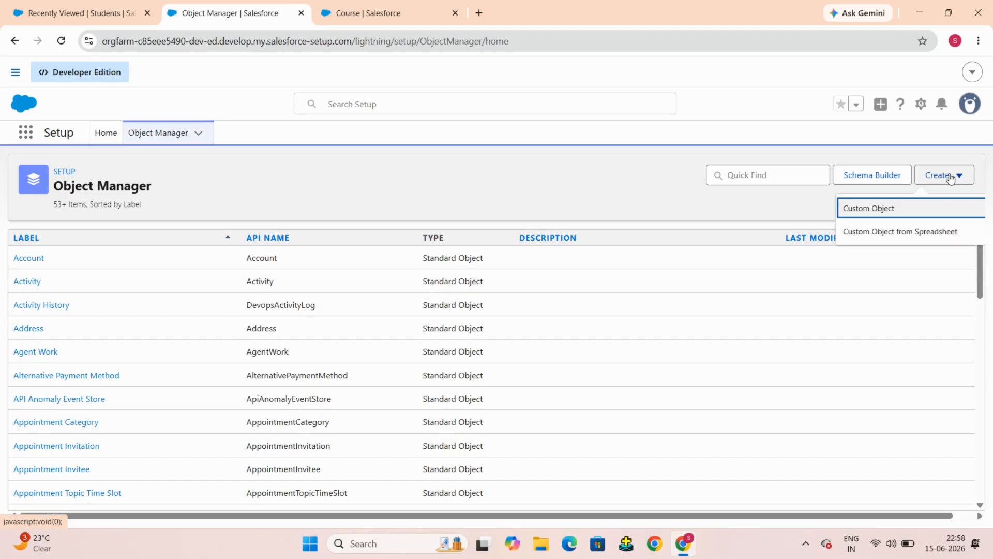
pyautogui.click(870, 209)
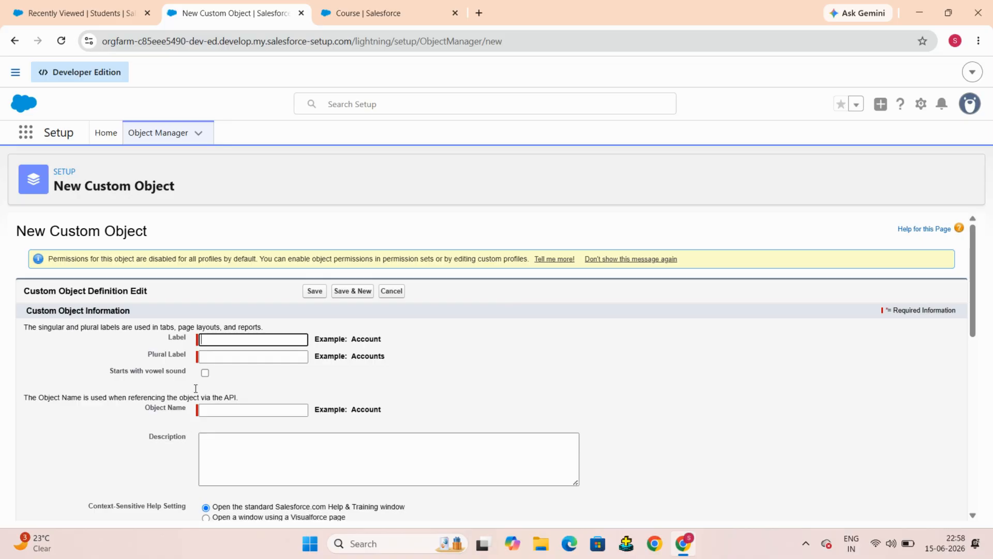
# Step: Enter Enrollment as the new custom object's label
pyautogui.scroll(-2, 433, 341)
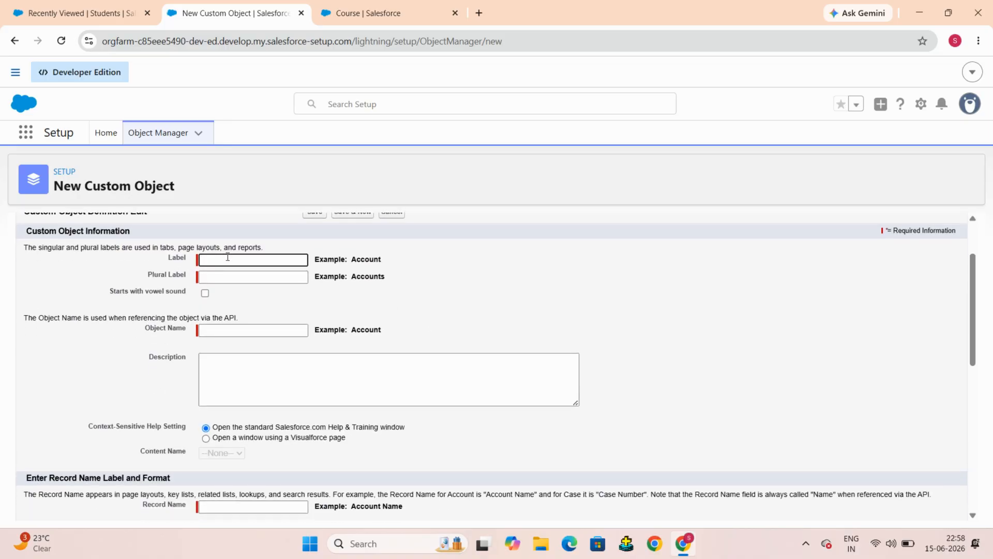
pyautogui.write('En')
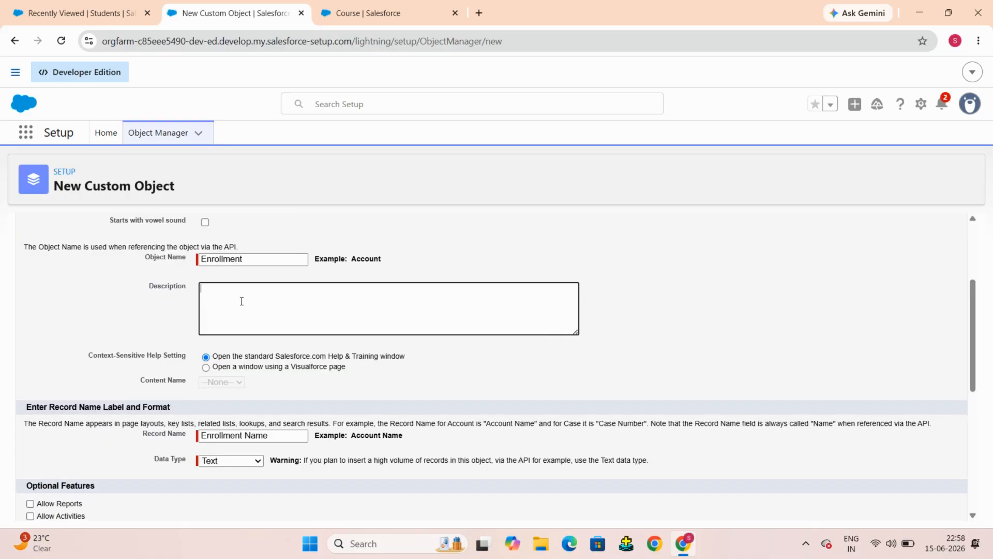
# Step: Review the record name, data type, optional features and classification settings on the new object form
pyautogui.scroll(-1, 241, 300)
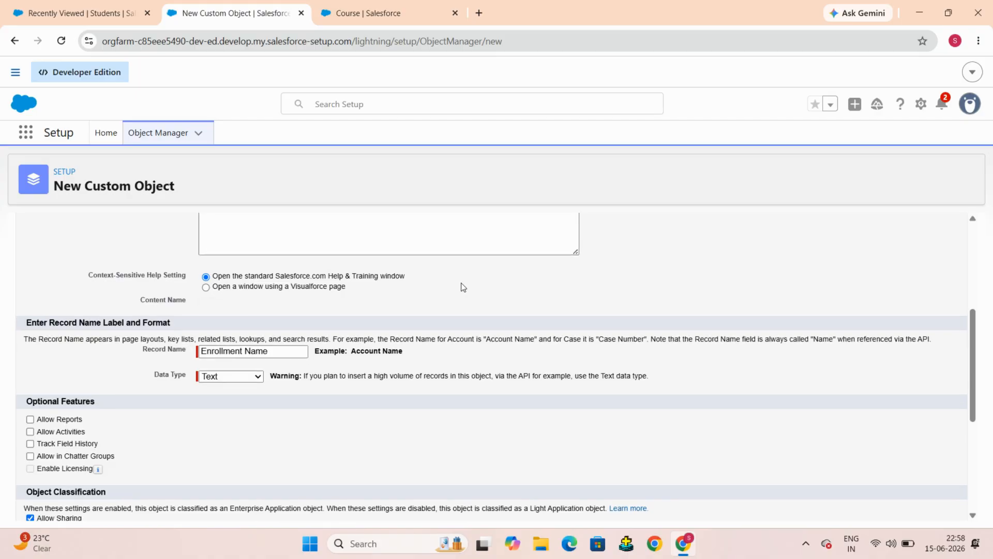
pyautogui.scroll(2, 461, 286)
pyautogui.scroll(-3, 462, 286)
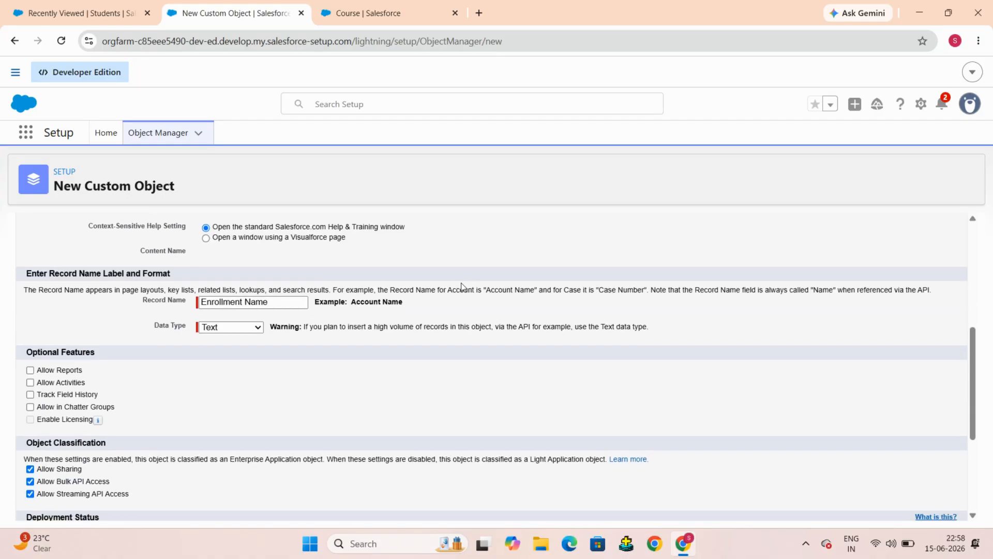
pyautogui.scroll(-1, 143, 314)
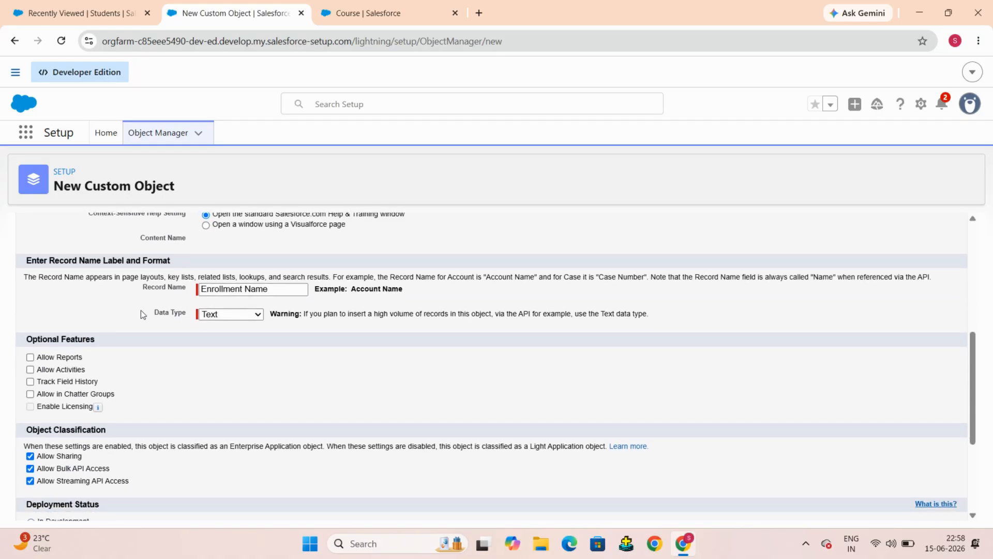
pyautogui.scroll(-1, 259, 265)
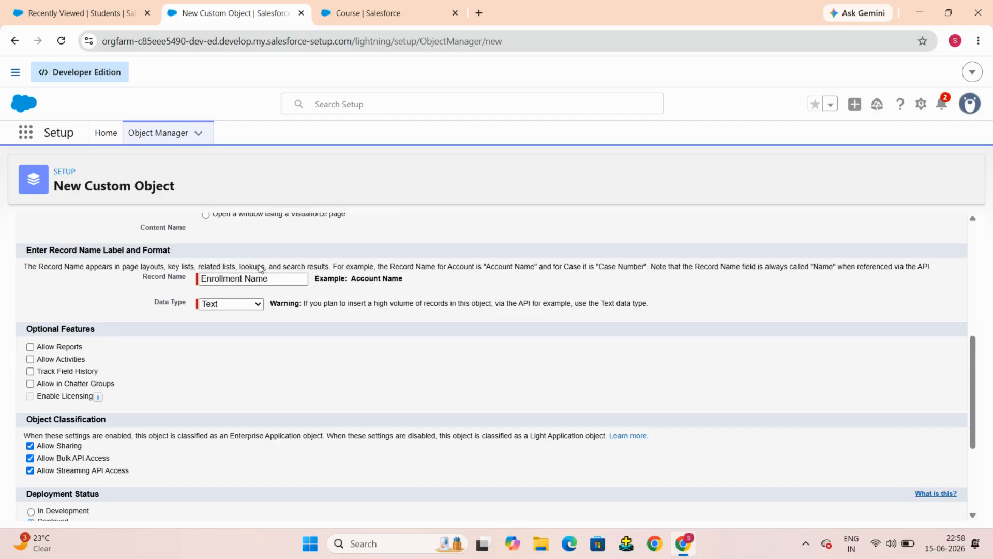
pyautogui.scroll(2, 259, 264)
pyautogui.scroll(1, 259, 268)
pyautogui.scroll(-2, 341, 268)
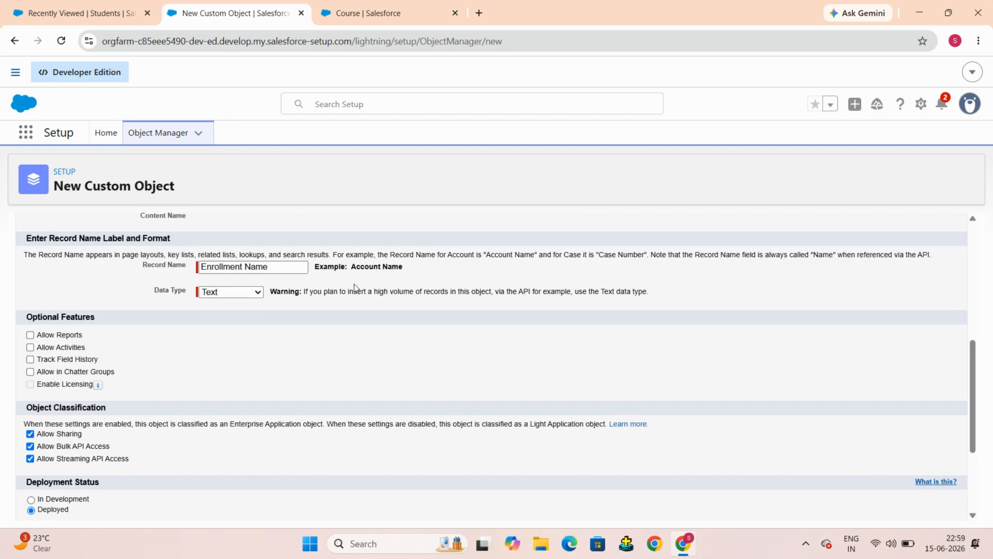
pyautogui.scroll(1, 395, 287)
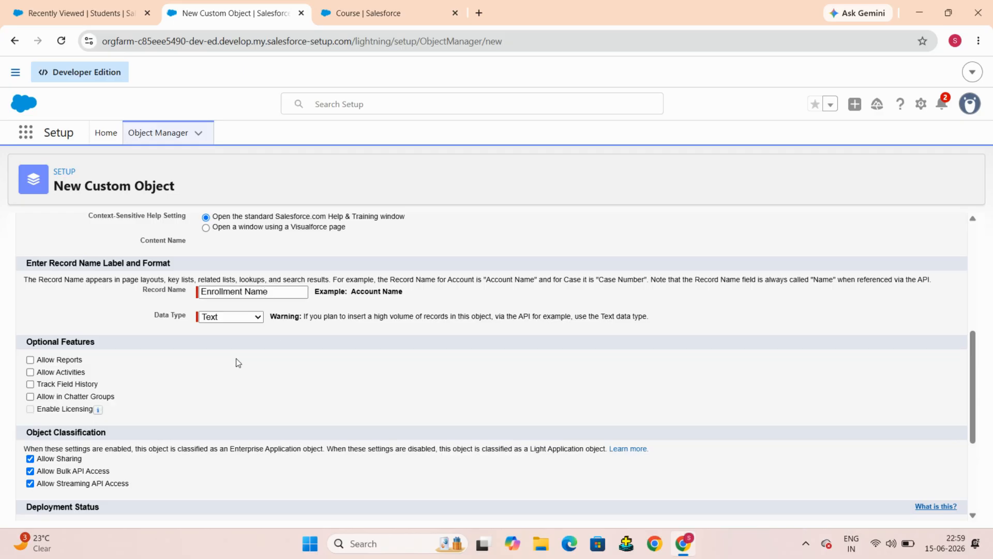
pyautogui.scroll(-2, 237, 361)
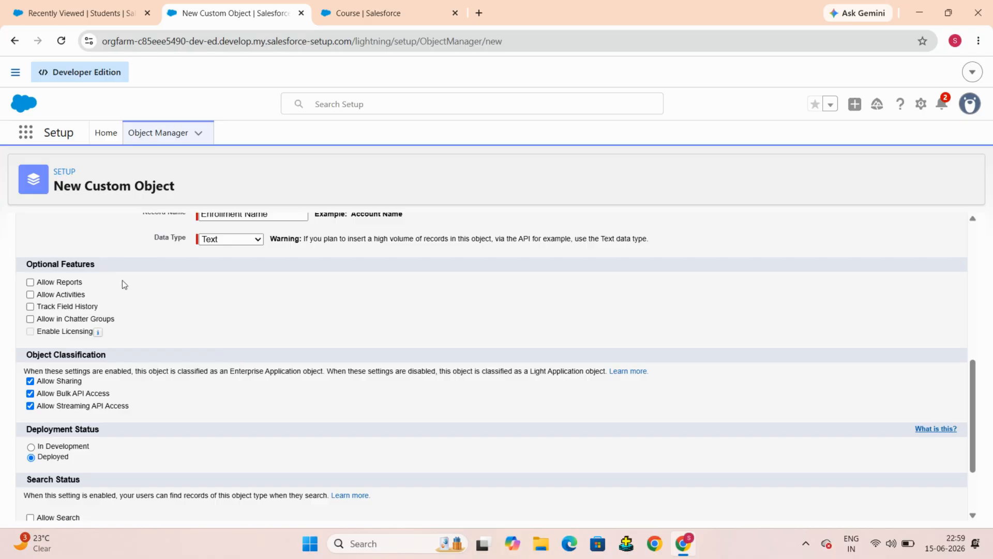
pyautogui.scroll(-1, 122, 280)
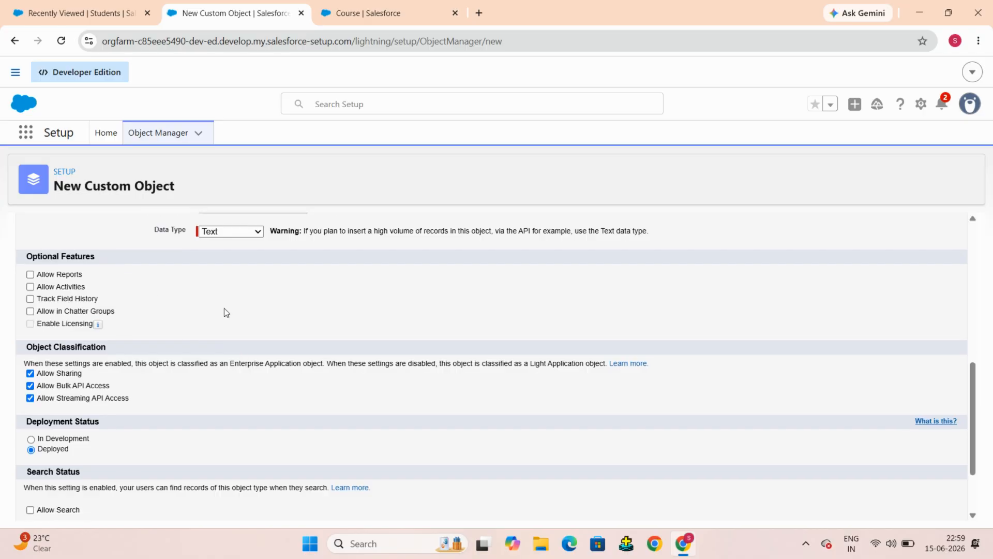
pyautogui.scroll(1, 226, 312)
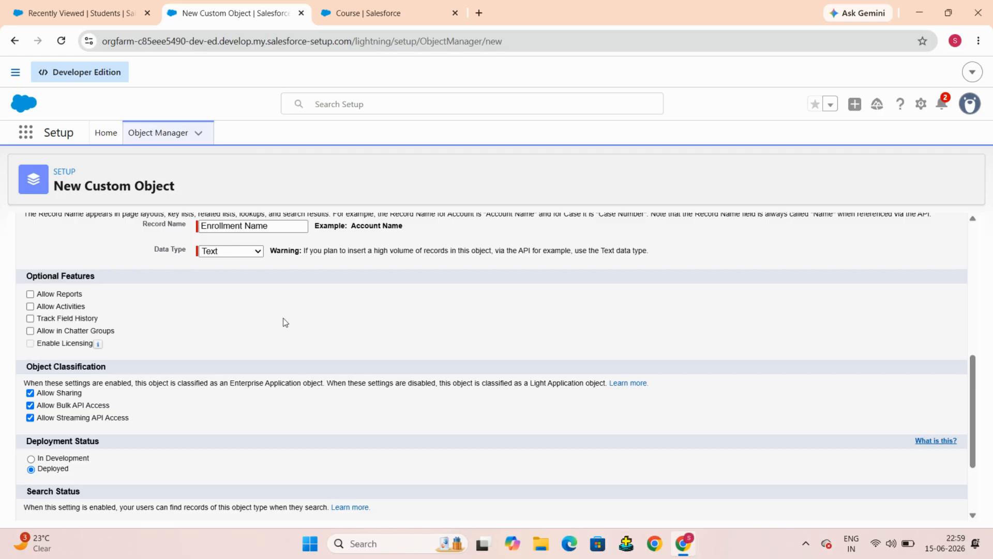
pyautogui.scroll(3, 285, 322)
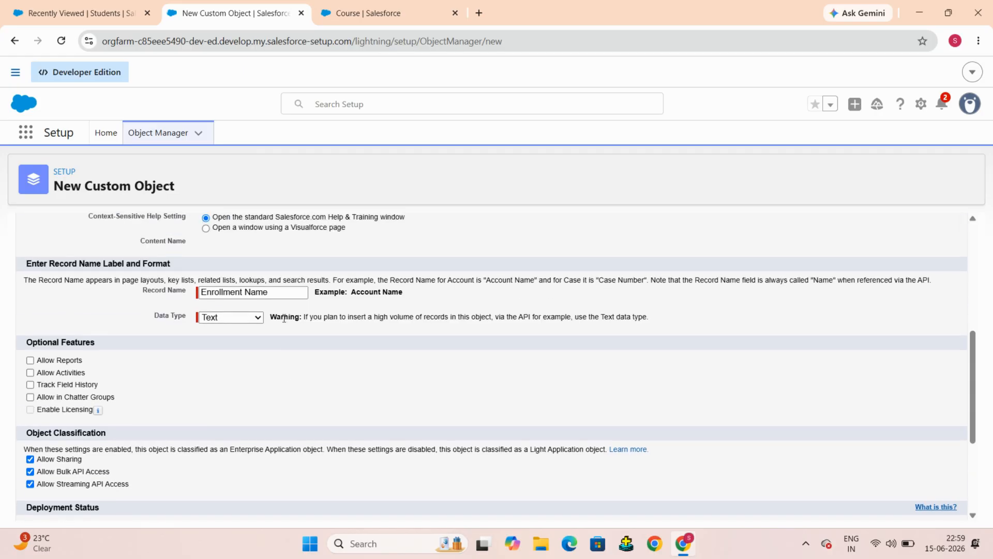
pyautogui.scroll(-6, 210, 346)
pyautogui.scroll(3, 47, 271)
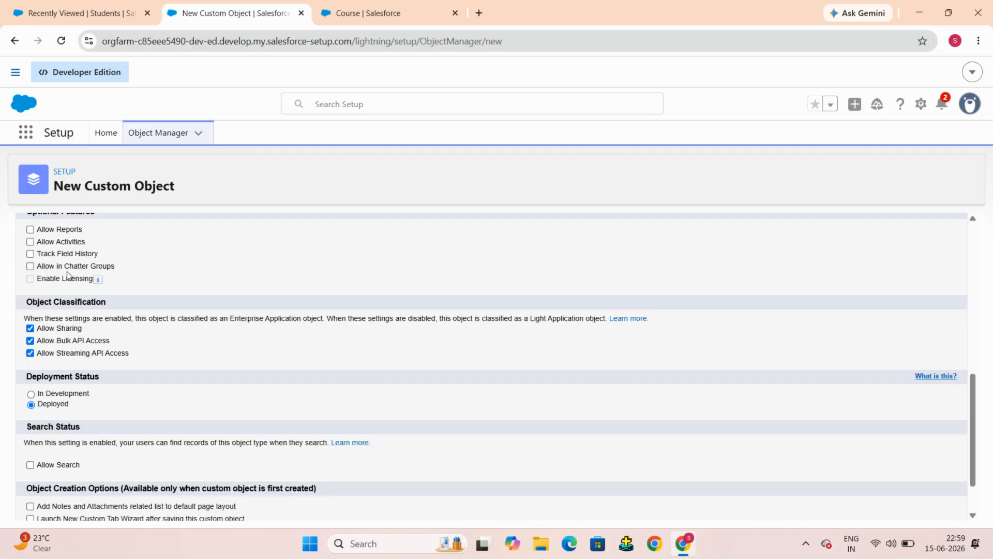
# Step: Enable Allow Reports, Allow Activities, Track Field History and Allow in Chatter Groups
pyautogui.click(30, 268)
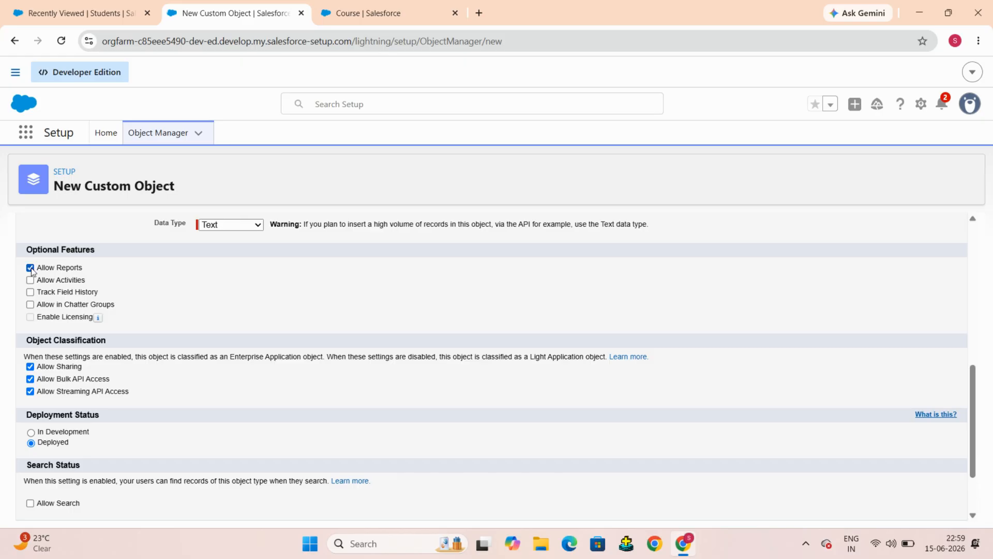
pyautogui.click(30, 281)
pyautogui.click(31, 292)
pyautogui.click(30, 305)
# Step: Enable Allow Search, notes and attachments list, and the custom tab wizard, then save the object
pyautogui.scroll(-2, 241, 353)
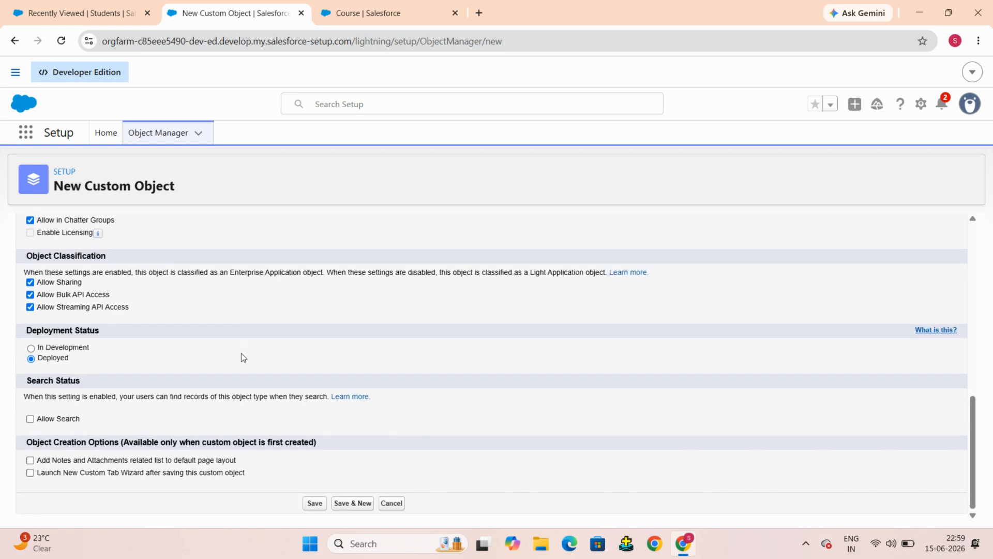
pyautogui.click(31, 419)
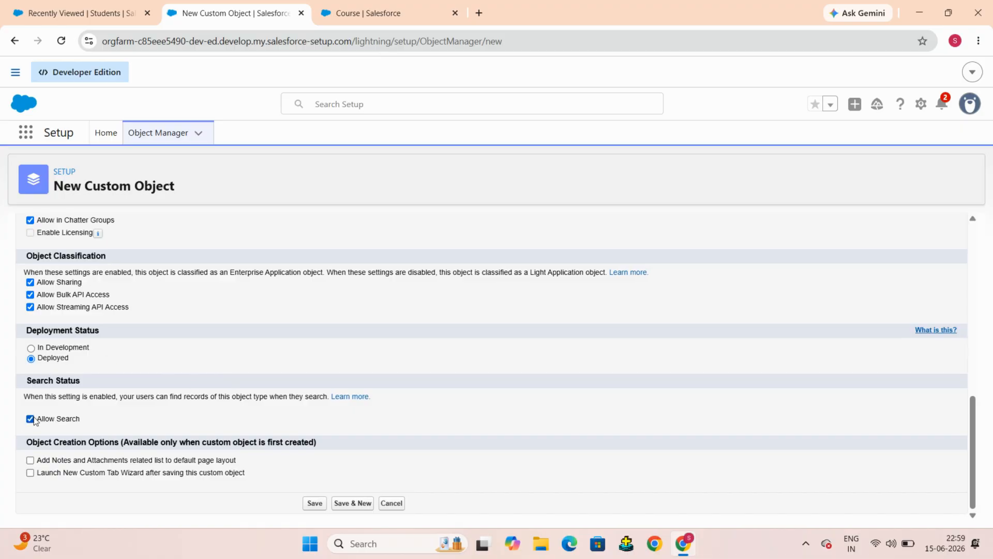
pyautogui.click(31, 460)
pyautogui.click(30, 475)
pyautogui.click(315, 503)
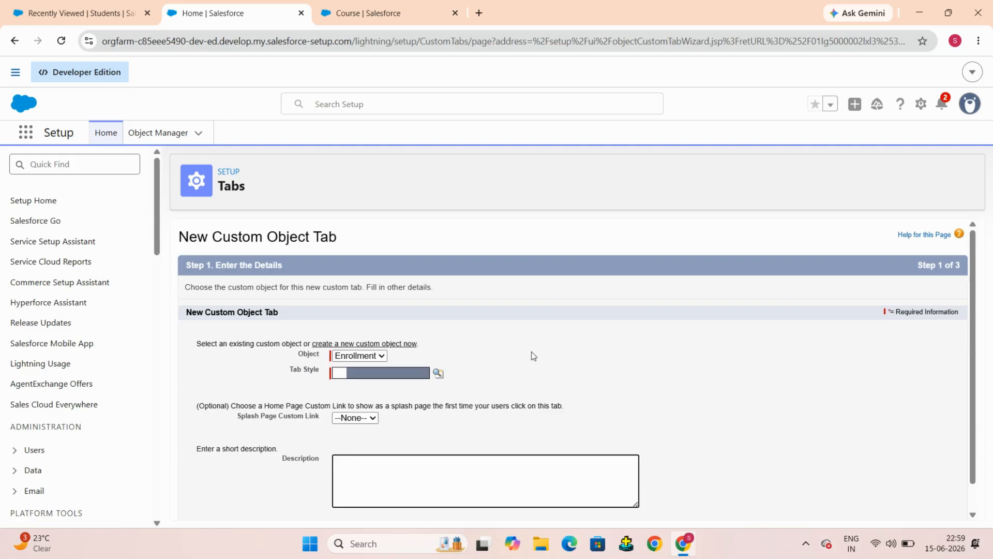
# Step: Choose the People tab style for the Enrollment object's new tab
pyautogui.scroll(-1, 532, 356)
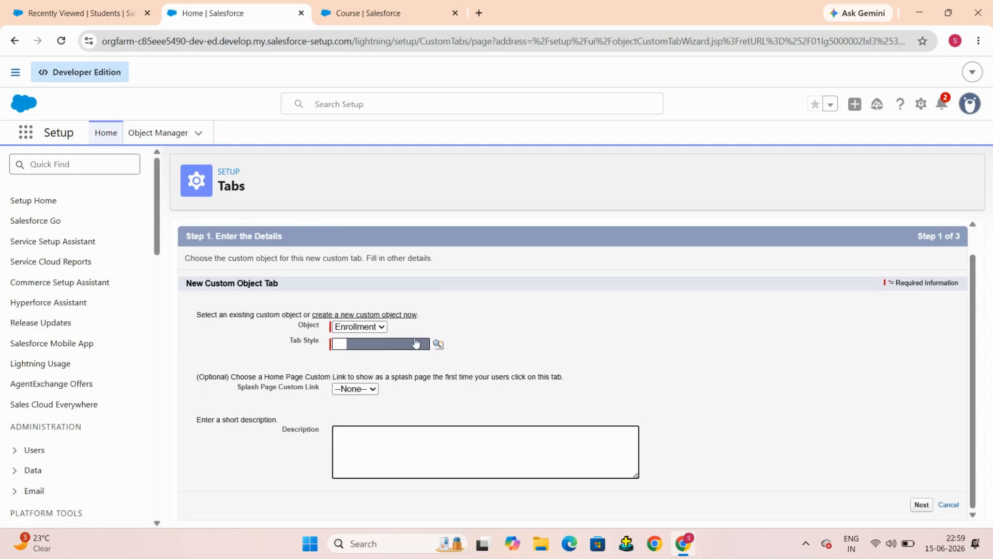
pyautogui.click(438, 345)
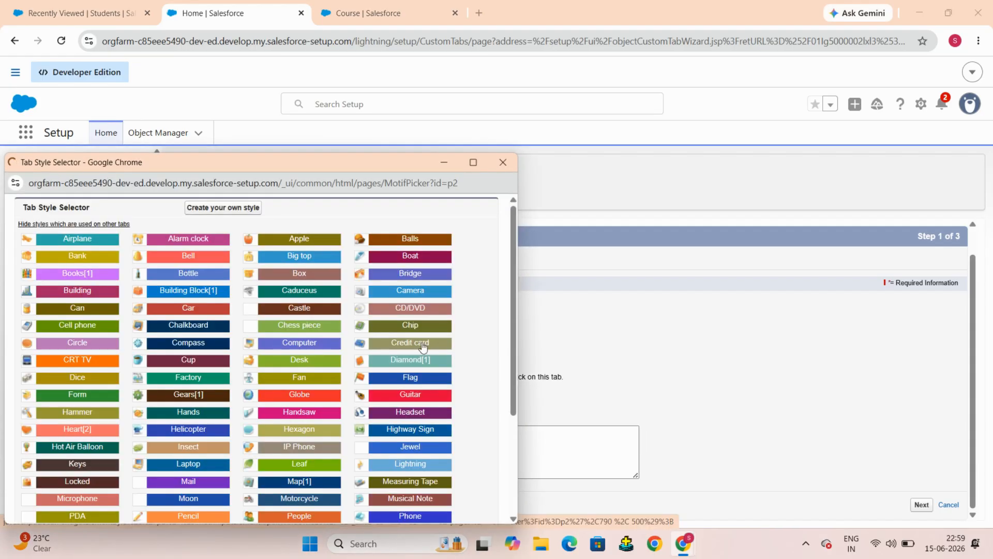
pyautogui.scroll(-3, 106, 269)
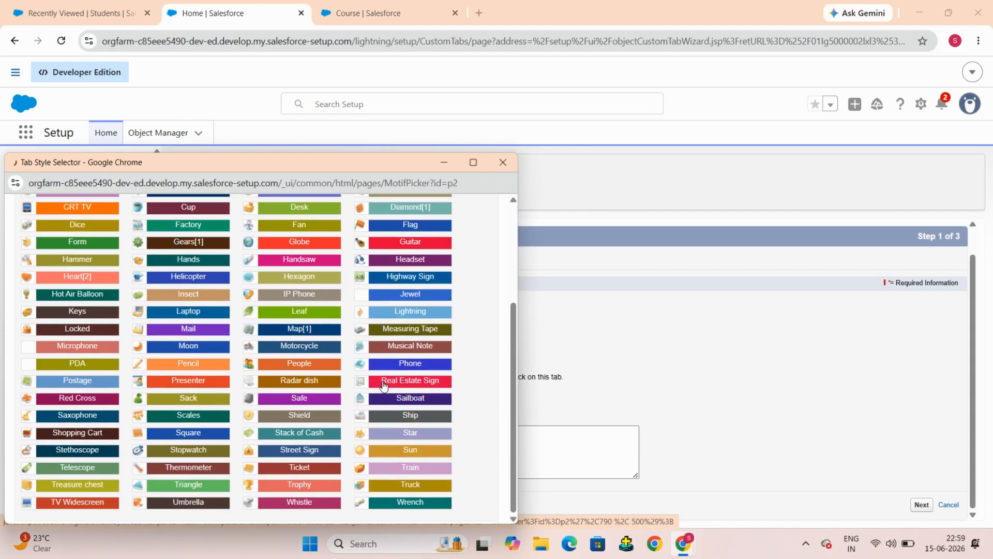
pyautogui.scroll(3, 384, 387)
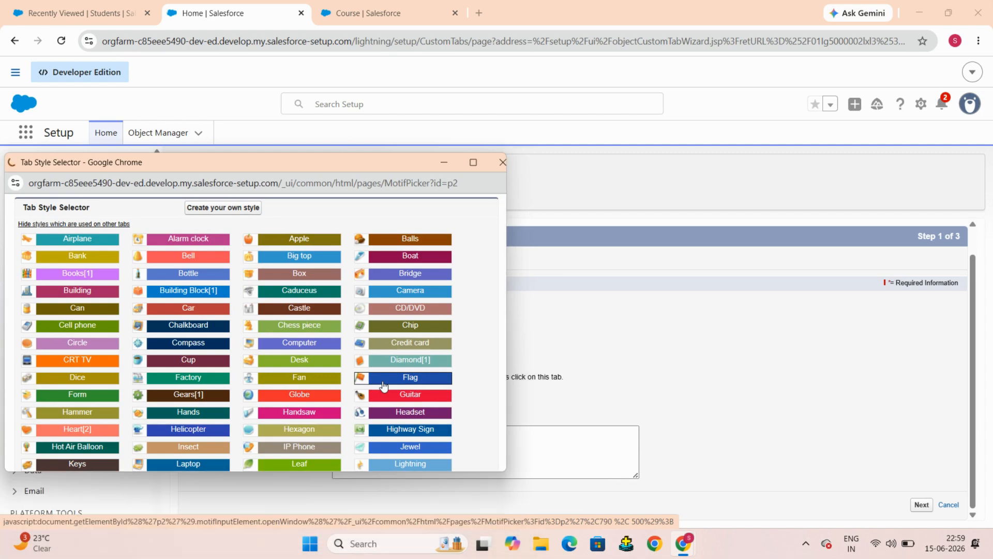
pyautogui.scroll(-1, 384, 387)
pyautogui.scroll(-3, 384, 386)
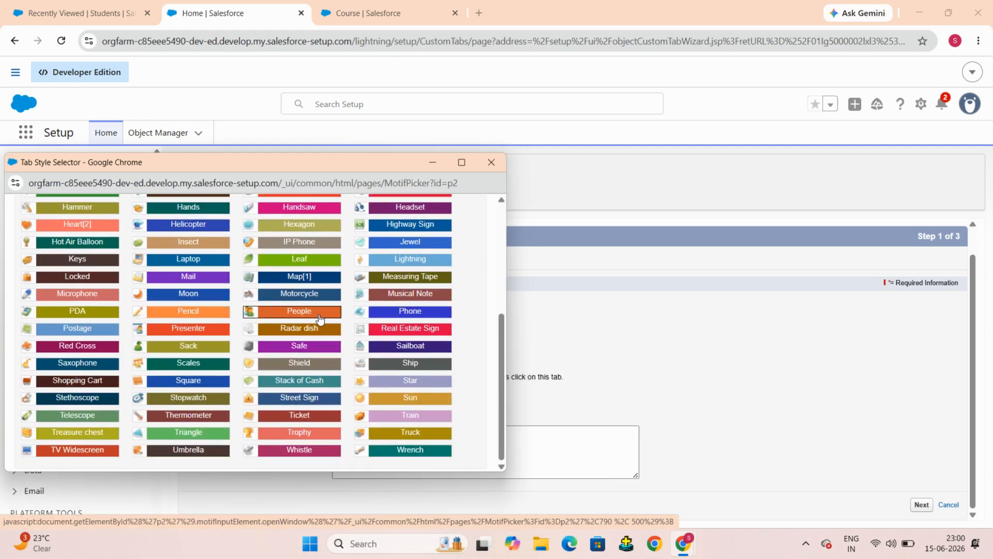
pyautogui.click(318, 311)
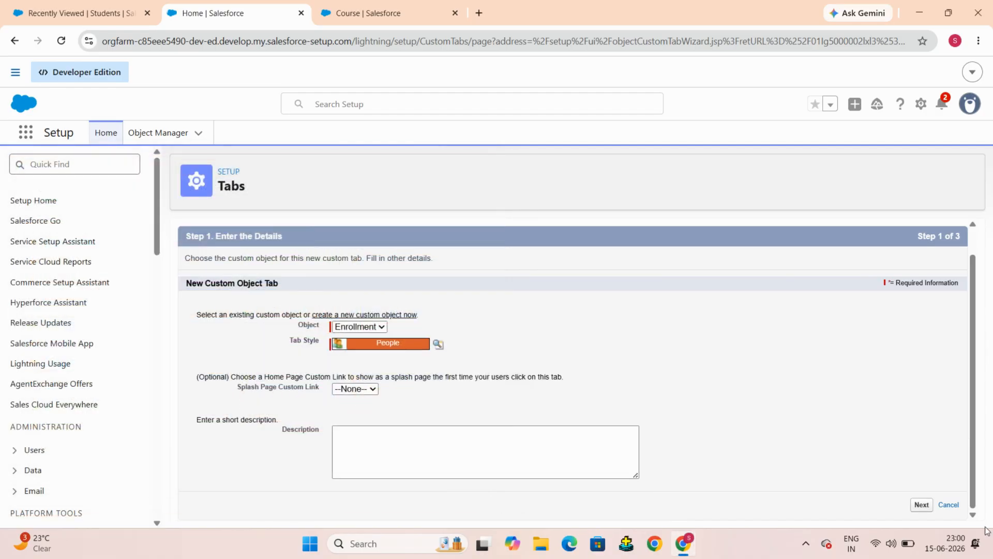
# Step: Keep Default On tab visibility for all profiles and continue to the custom apps step
pyautogui.click(922, 505)
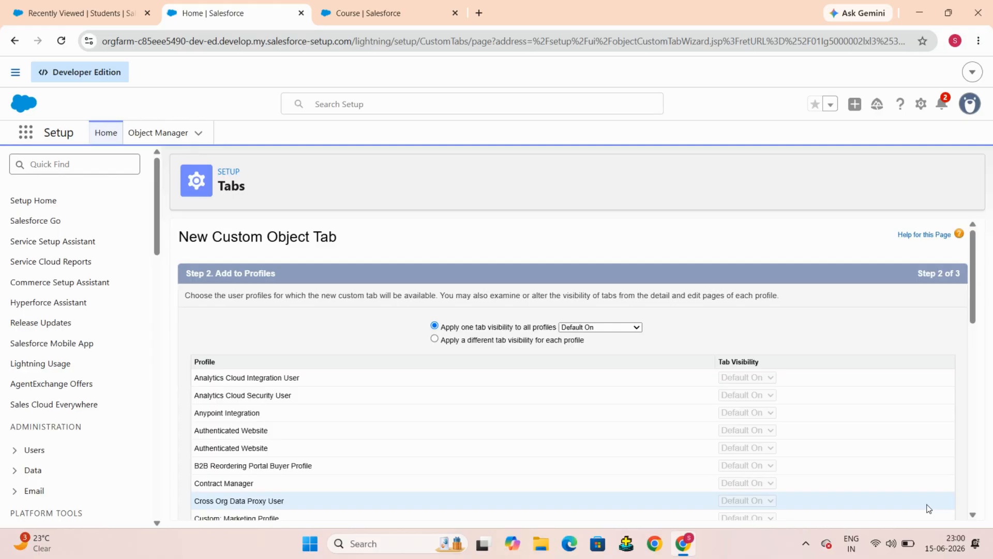
pyautogui.scroll(-1, 796, 254)
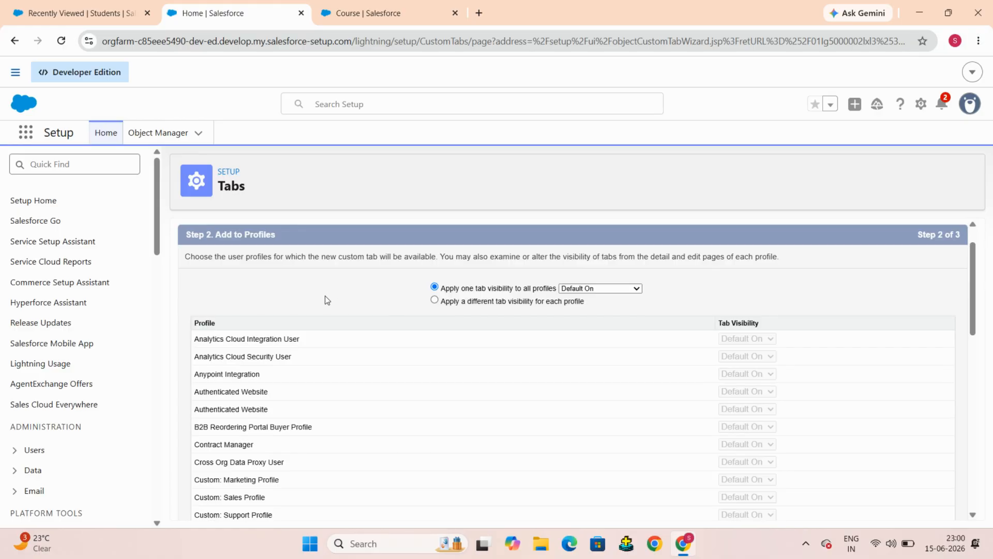
pyautogui.scroll(-1, 326, 300)
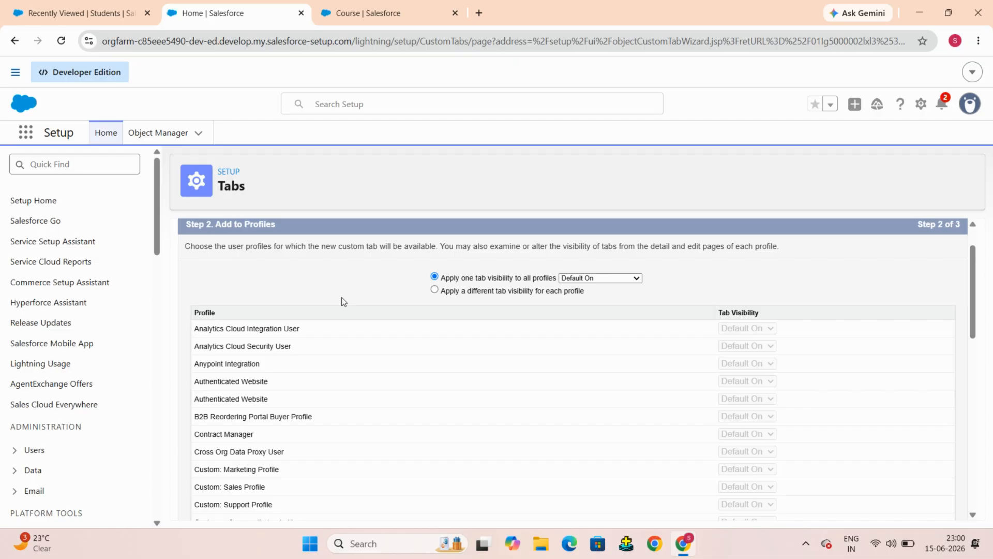
pyautogui.scroll(1, 352, 303)
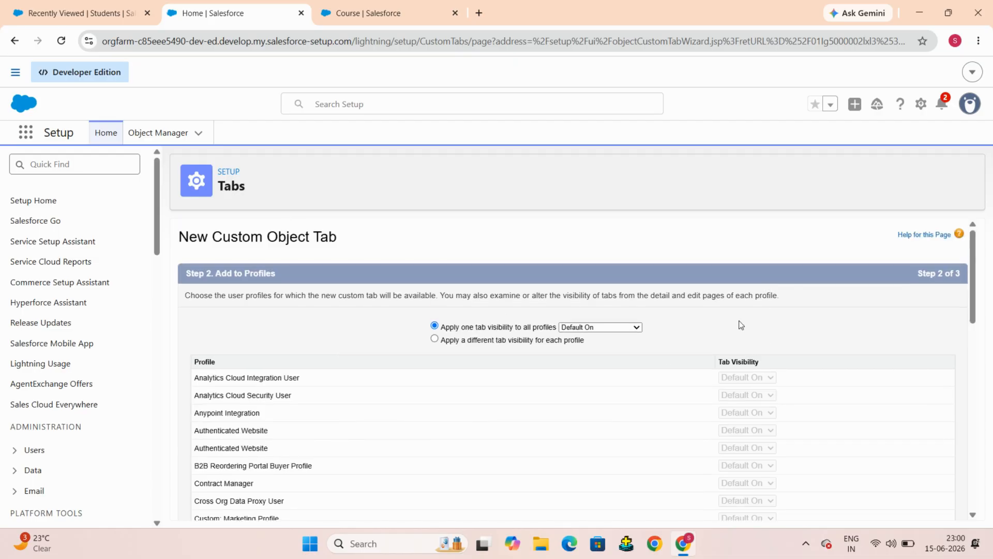
pyautogui.scroll(-1, 741, 325)
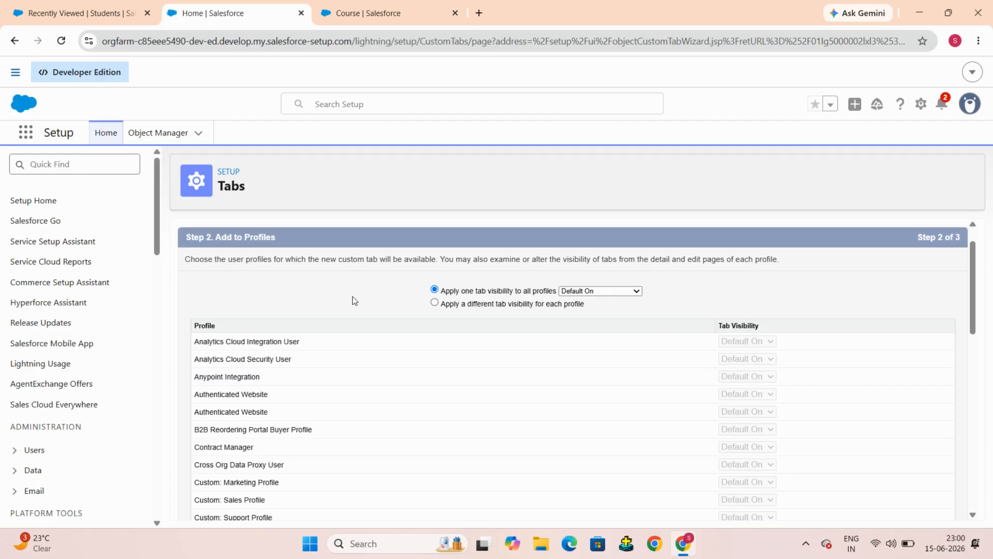
pyautogui.scroll(-10, 353, 300)
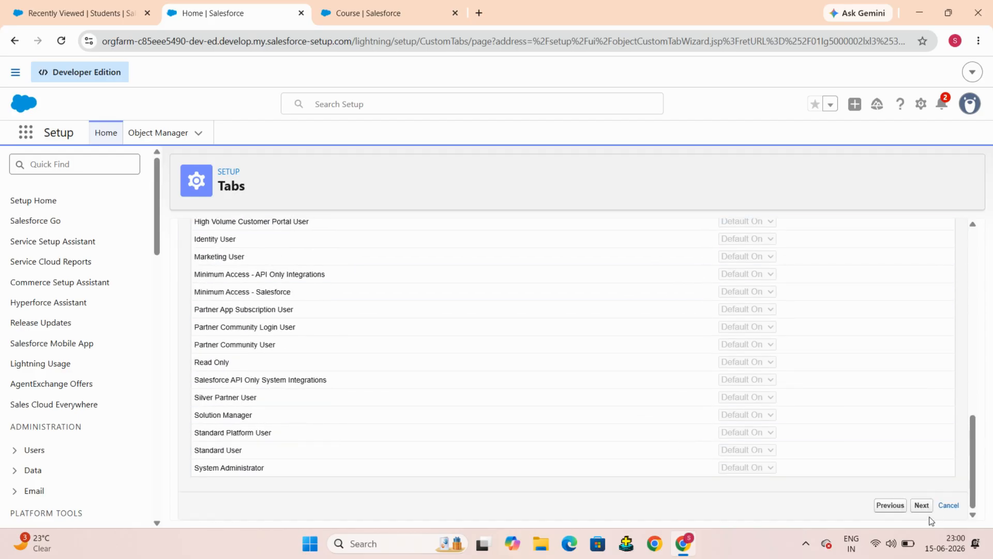
pyautogui.click(926, 510)
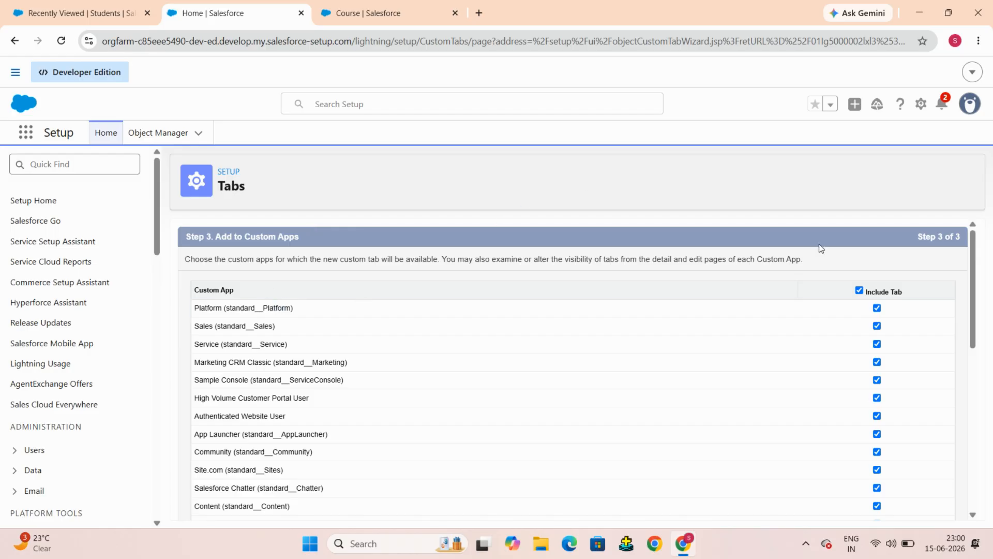
# Step: Clear the Include Tab selection for all custom apps
pyautogui.click(859, 290)
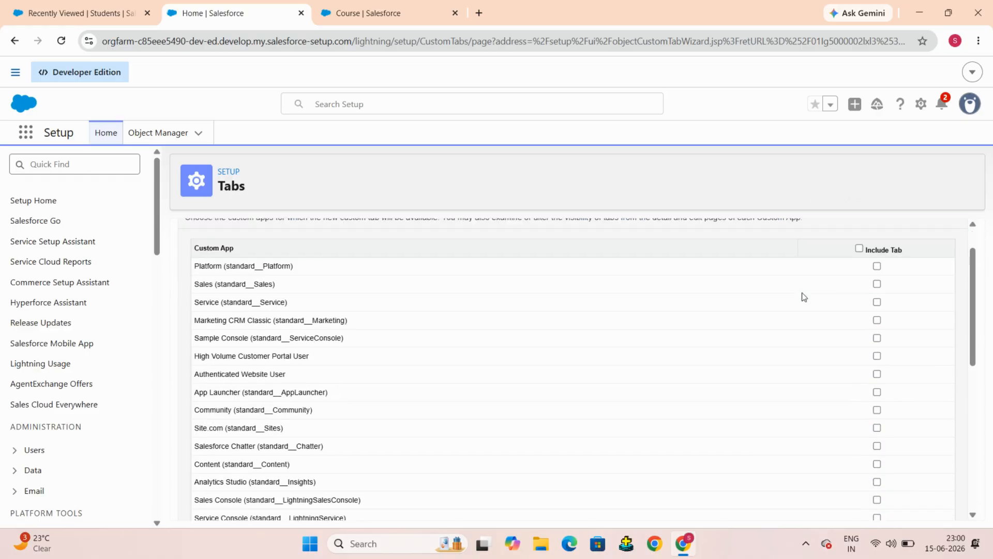
# Step: Include the new tab only in the Student Management custom app and save the tab
pyautogui.scroll(-10, 838, 359)
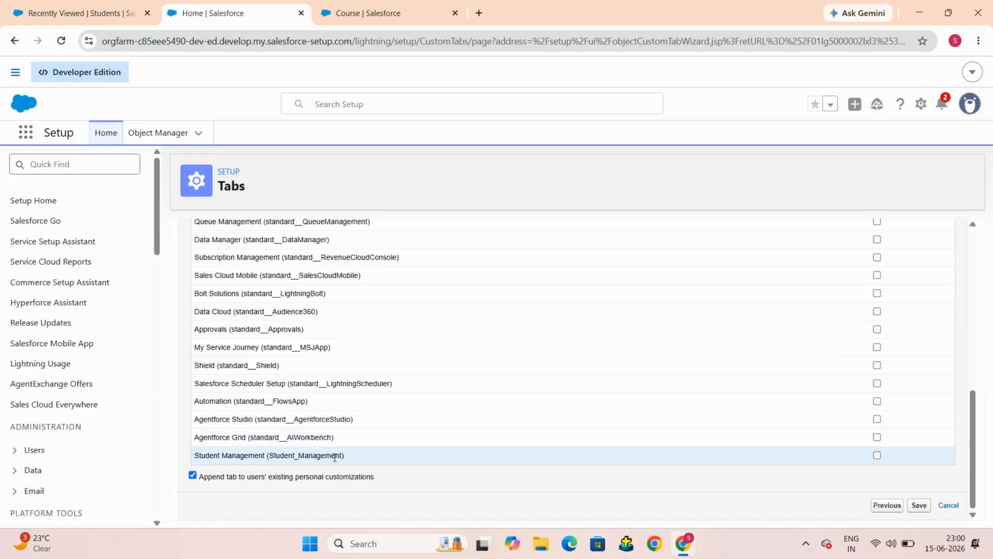
pyautogui.click(877, 455)
pyautogui.click(918, 505)
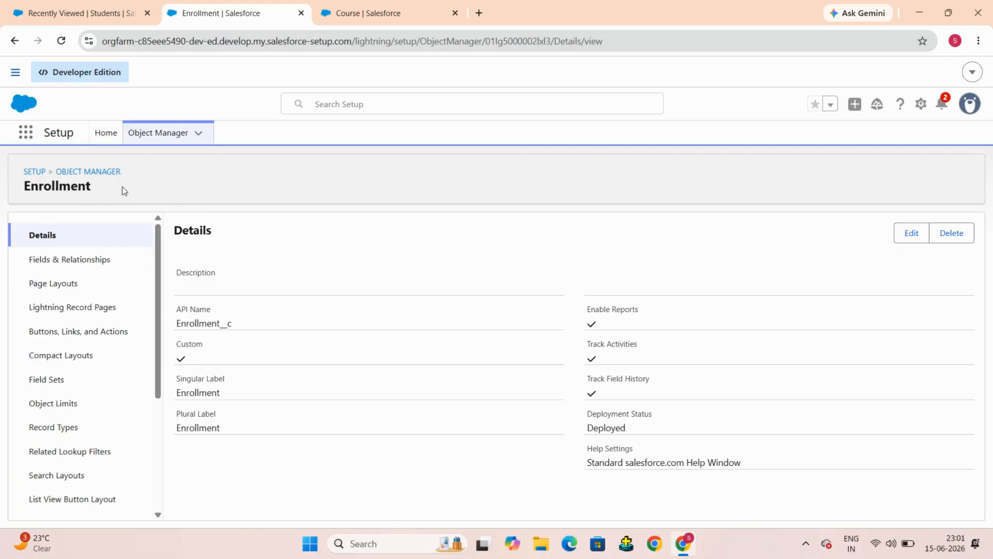
# Step: Switch to the Student Management app browser tab and reload it so the Enrollment tab appears
pyautogui.click(111, 2)
pyautogui.click(91, 12)
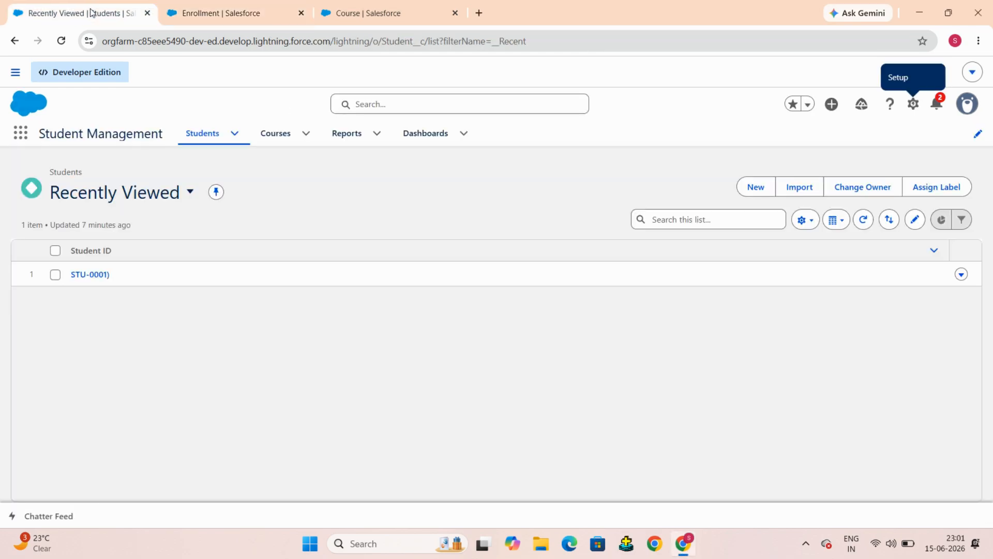
pyautogui.click(62, 41)
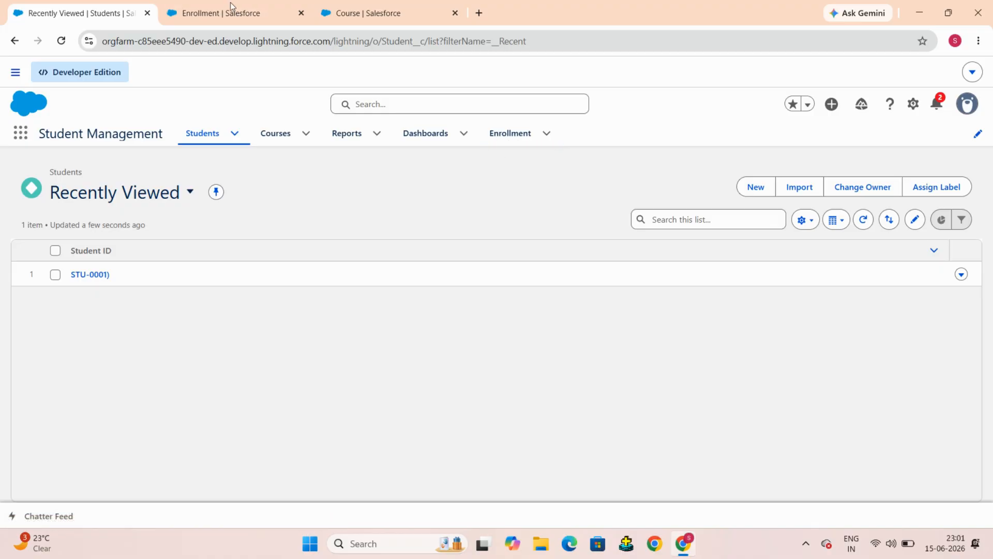
# Step: Open the Enrollment tab and preview its New Enrollment record form without saving anything
pyautogui.click(759, 184)
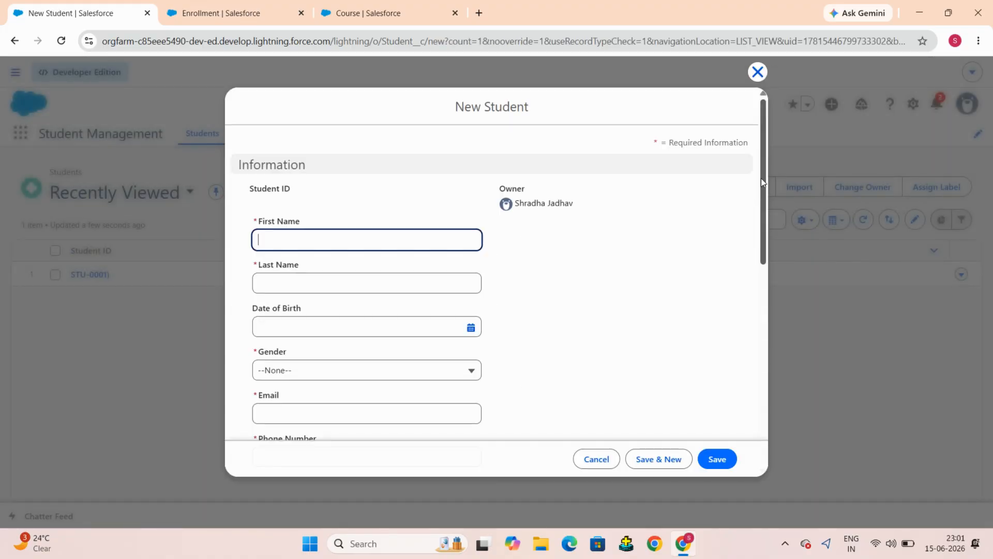
pyautogui.click(758, 72)
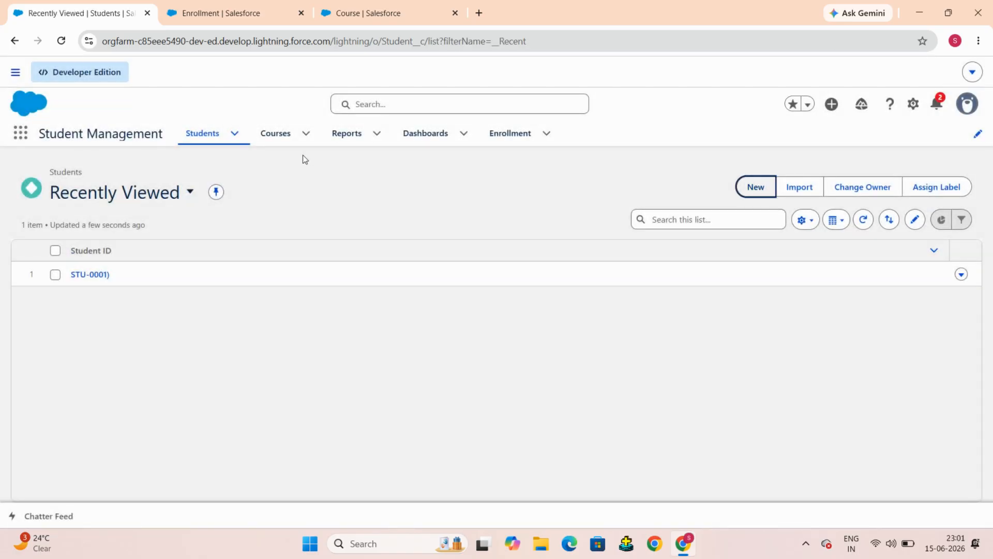
pyautogui.click(516, 138)
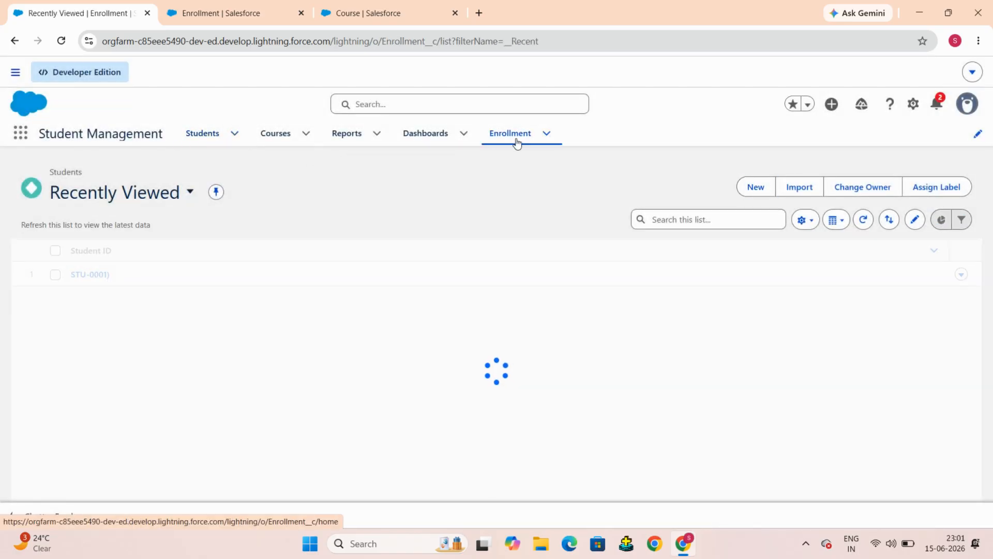
pyautogui.click(758, 189)
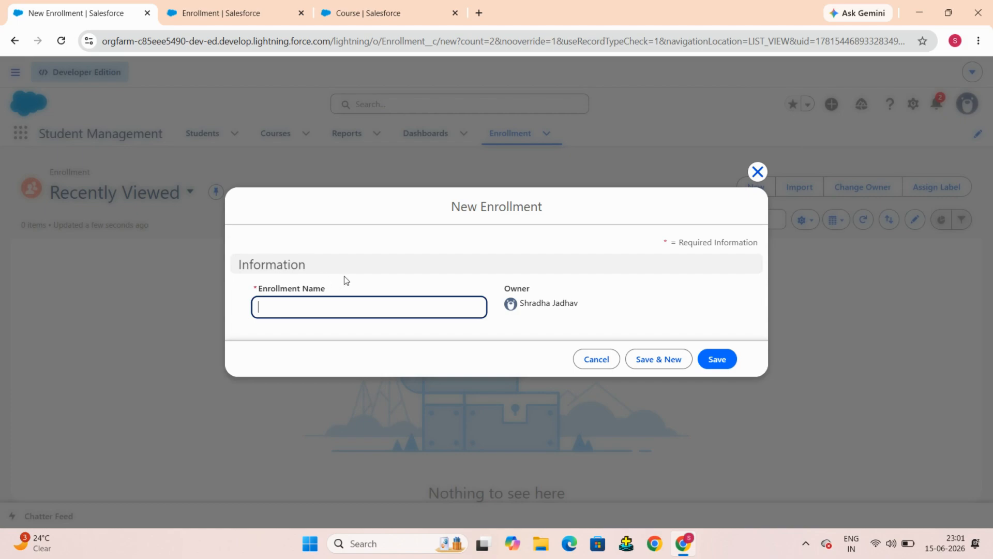
pyautogui.click(595, 358)
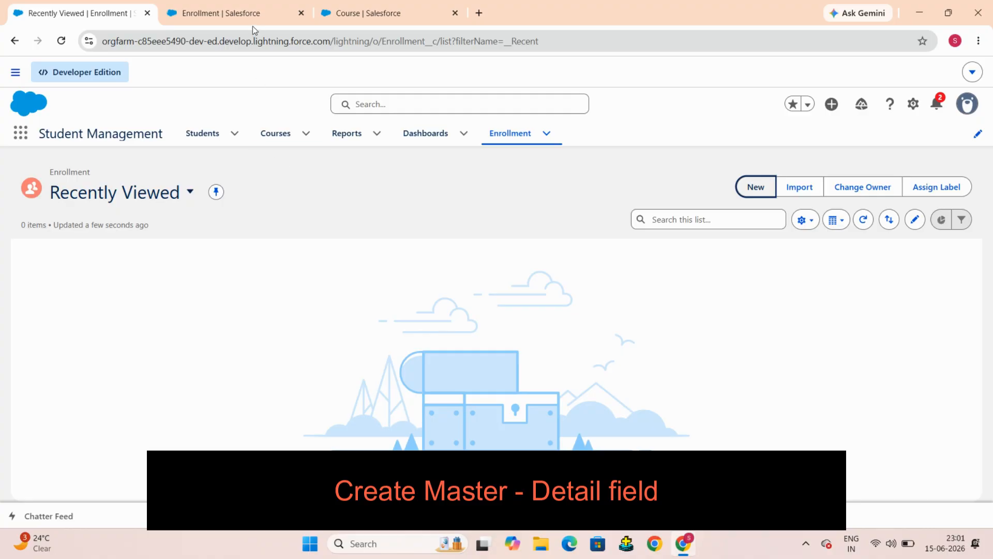
# Step: Start a new Master-Detail Relationship field on the Enrollment object's Fields & Relationships page
pyautogui.click(245, 10)
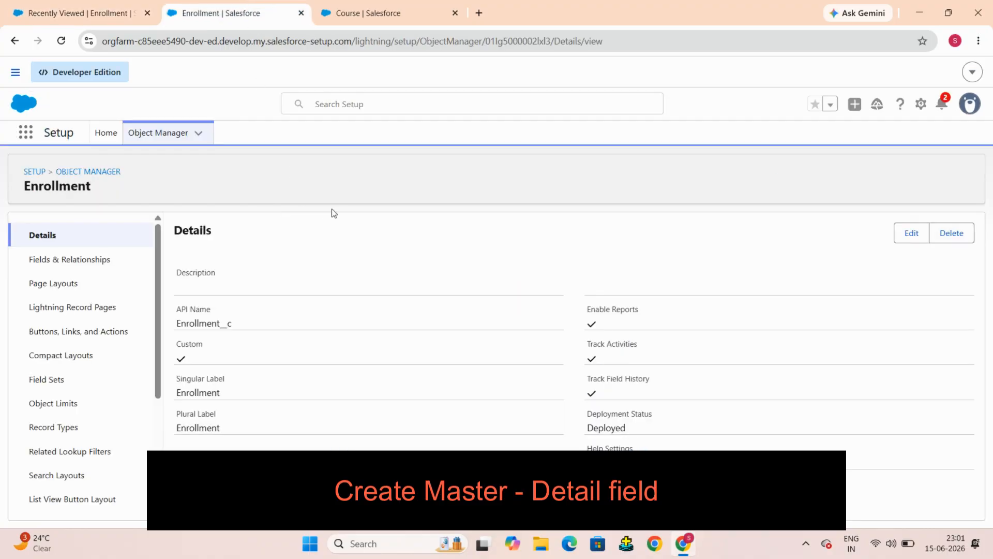
pyautogui.click(62, 270)
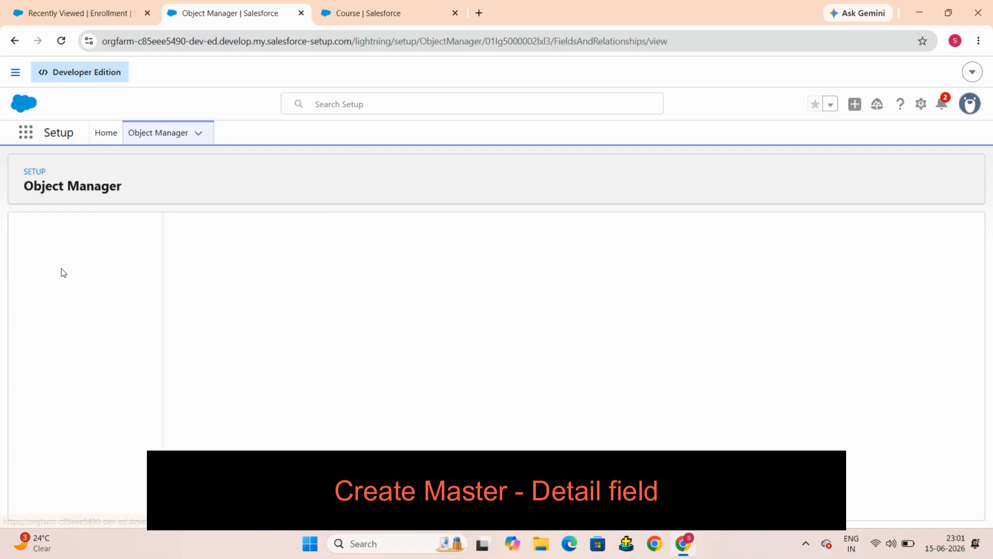
pyautogui.click(697, 235)
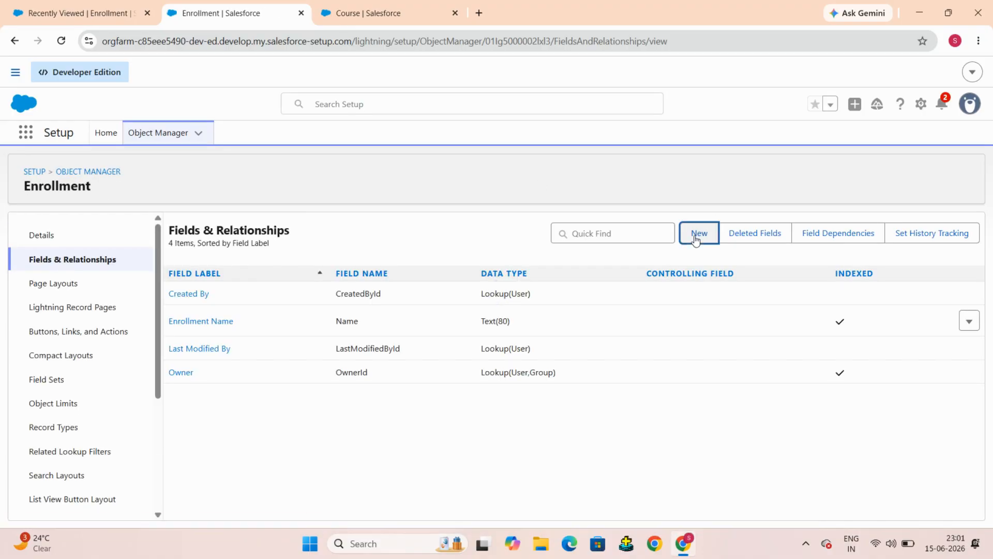
pyautogui.scroll(-4, 518, 325)
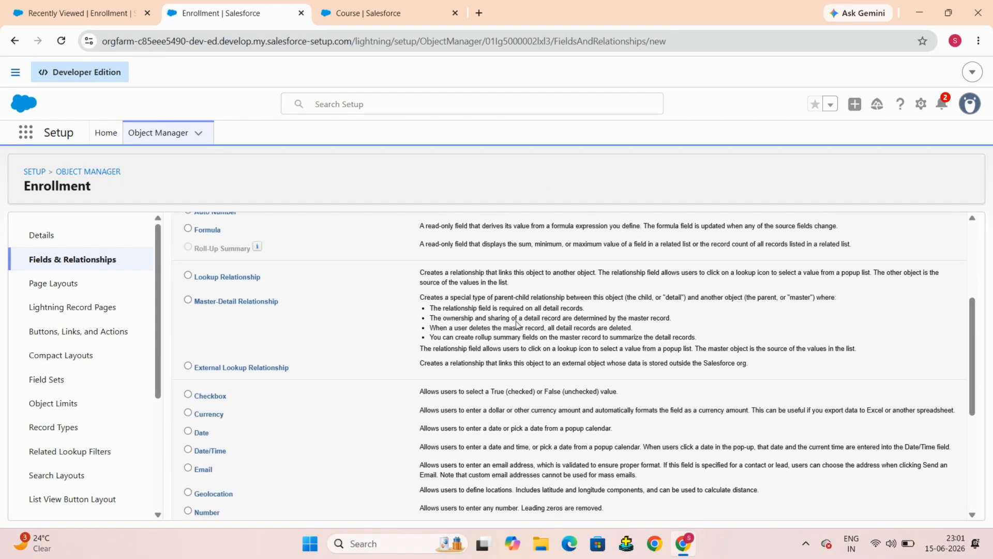
pyautogui.click(188, 299)
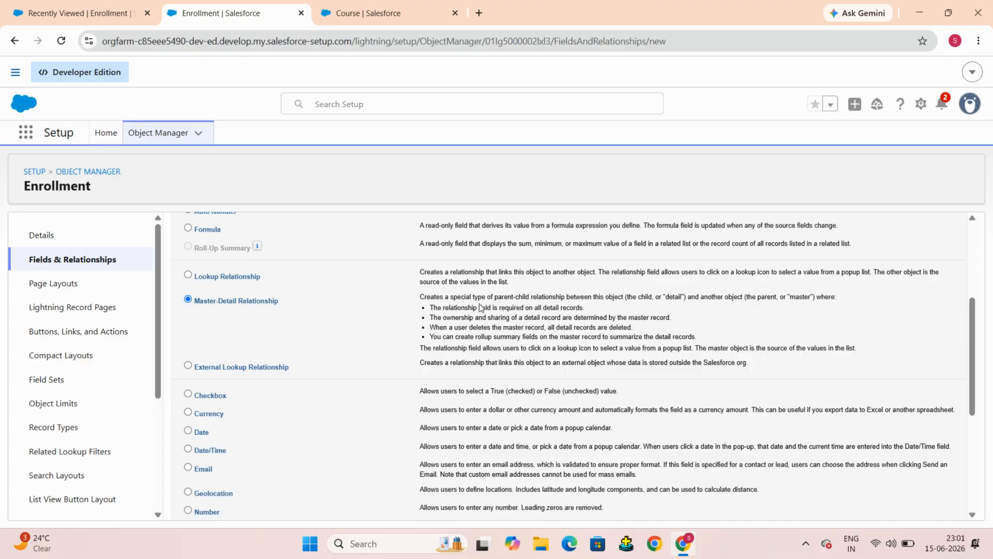
pyautogui.scroll(-5, 481, 307)
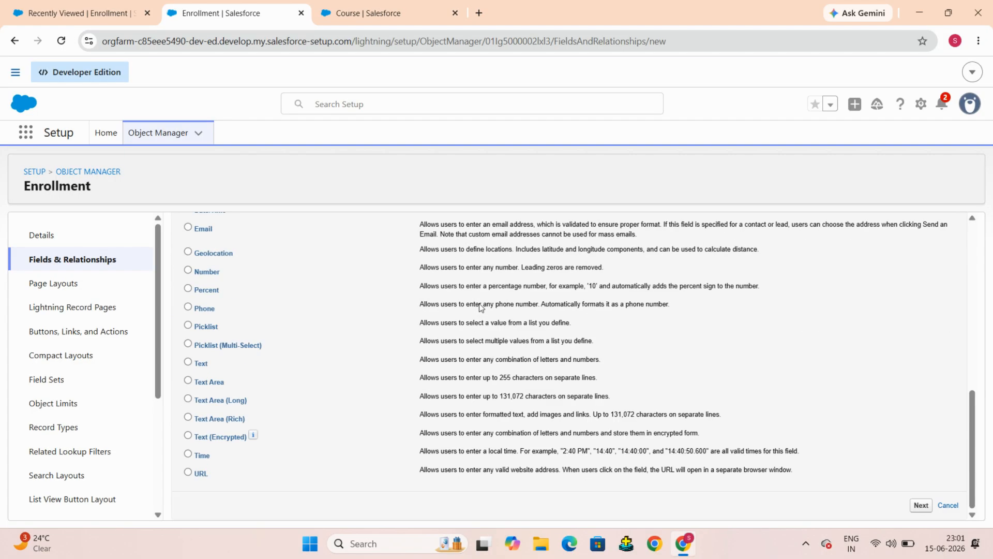
pyautogui.click(920, 505)
# Step: Choose Student as the related master object and continue to the label step
pyautogui.scroll(8, 789, 411)
pyautogui.scroll(-8, 789, 410)
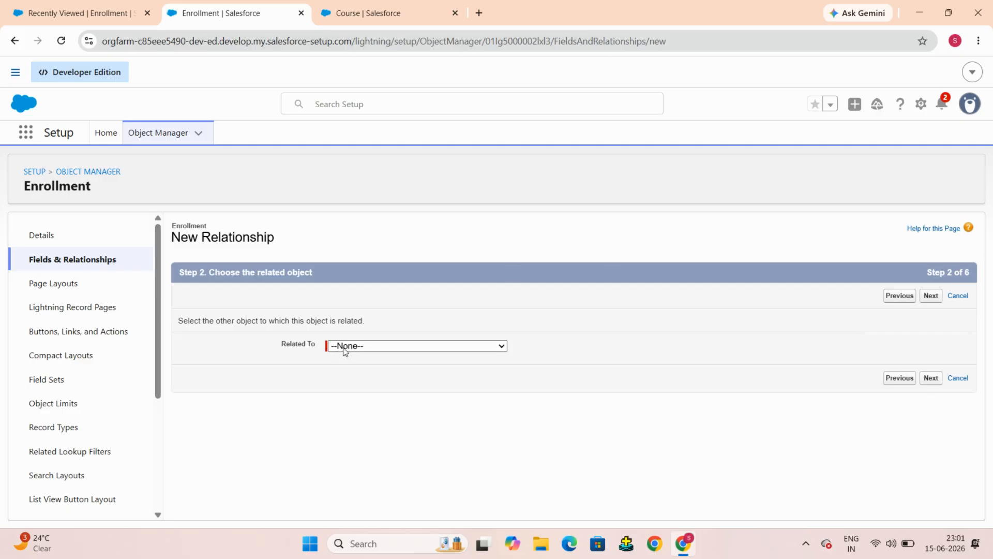
pyautogui.click(386, 349)
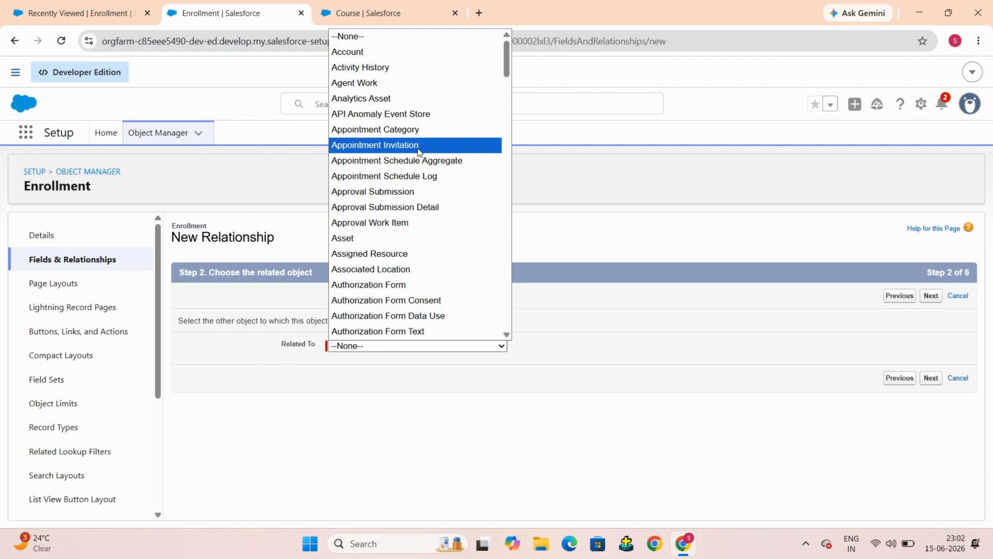
pyautogui.write('sto')
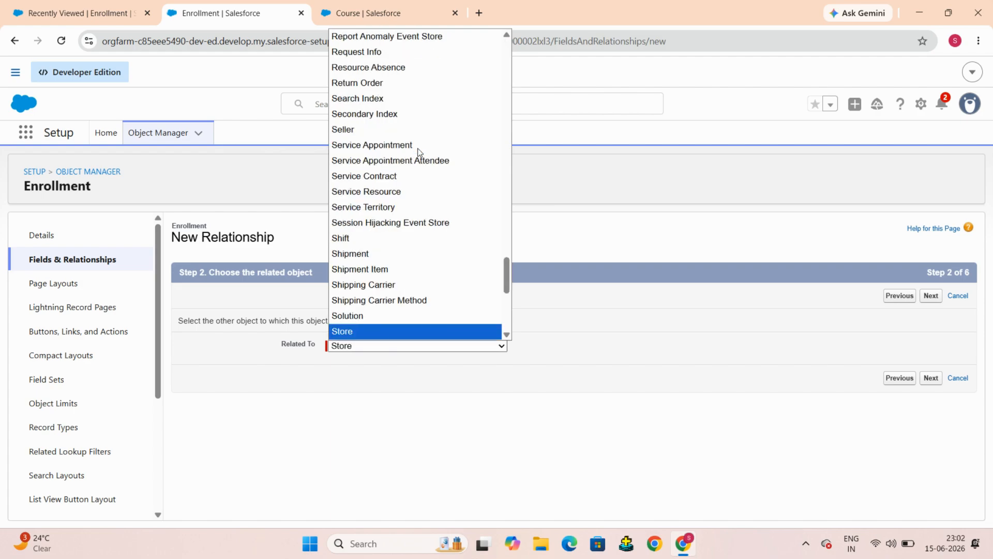
pyautogui.scroll(-2, 417, 151)
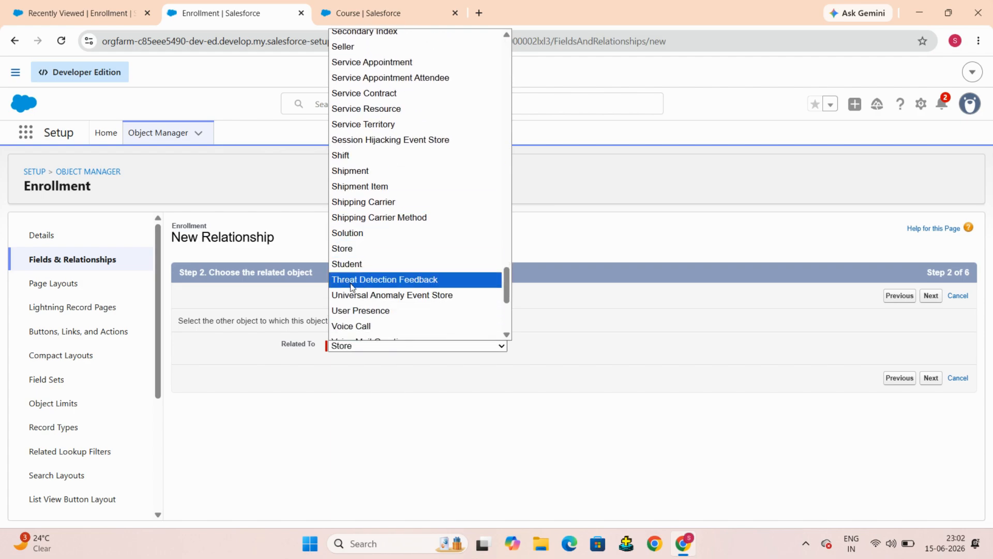
pyautogui.click(349, 265)
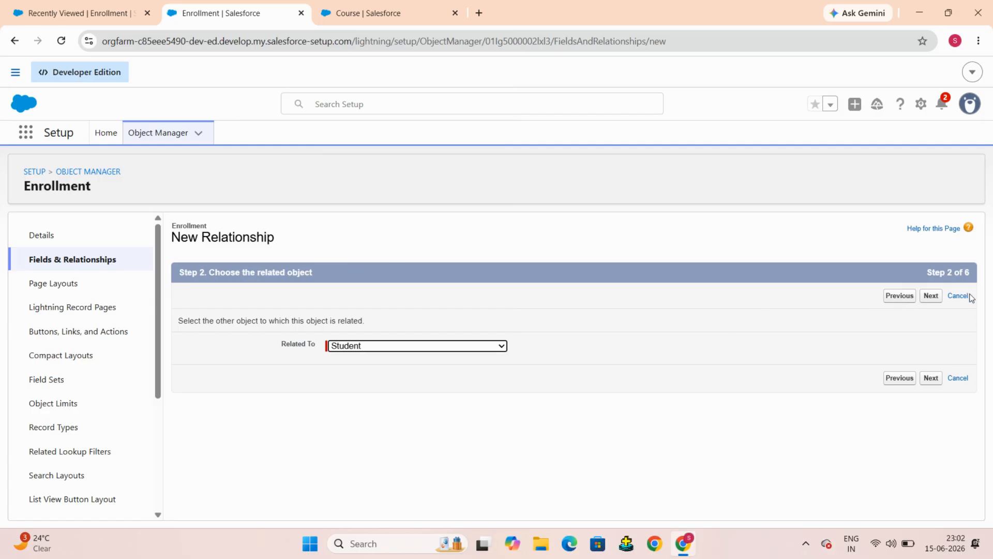
pyautogui.click(939, 299)
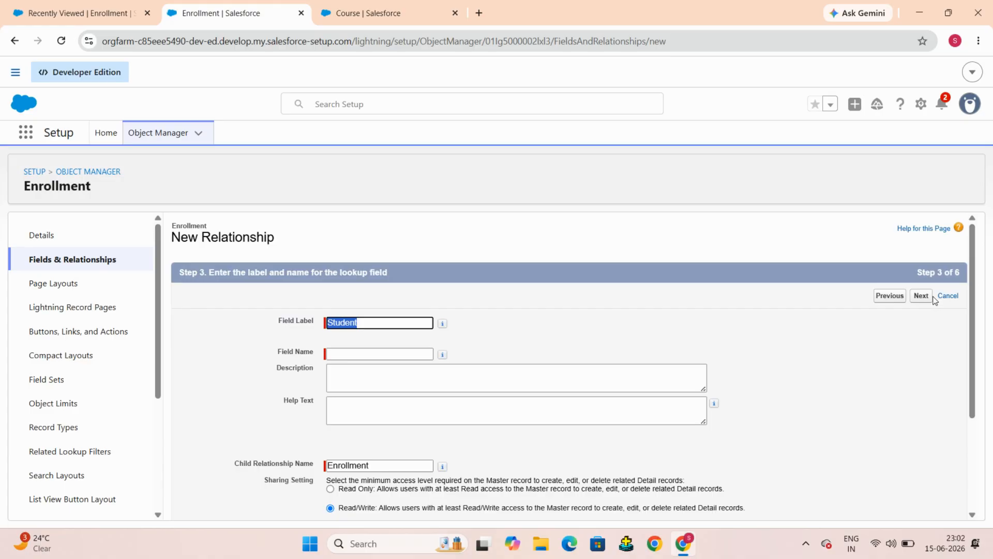
# Step: Set the relationship field's label and field name to Student Name
pyautogui.scroll(-3, 417, 224)
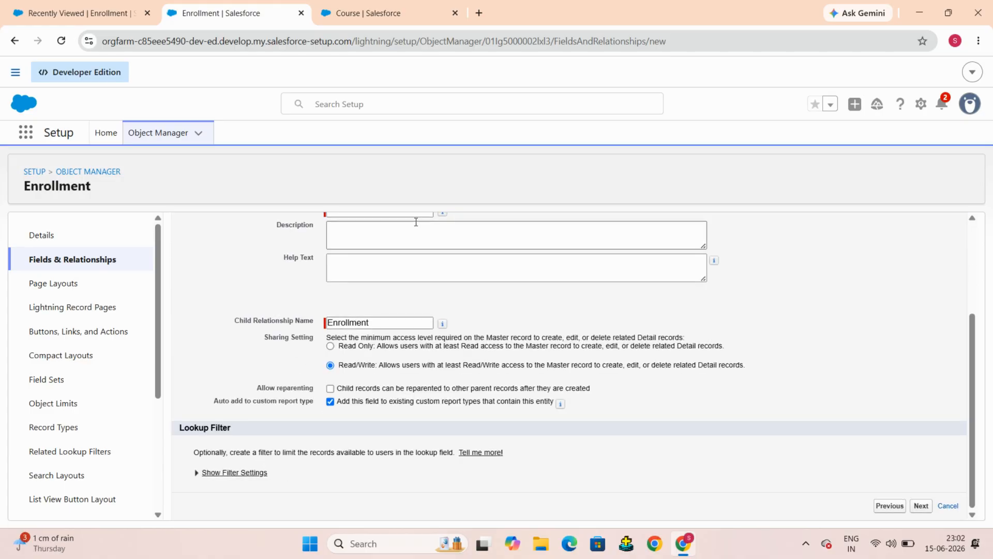
pyautogui.scroll(2, 410, 272)
pyautogui.click(410, 303)
pyautogui.click(617, 292)
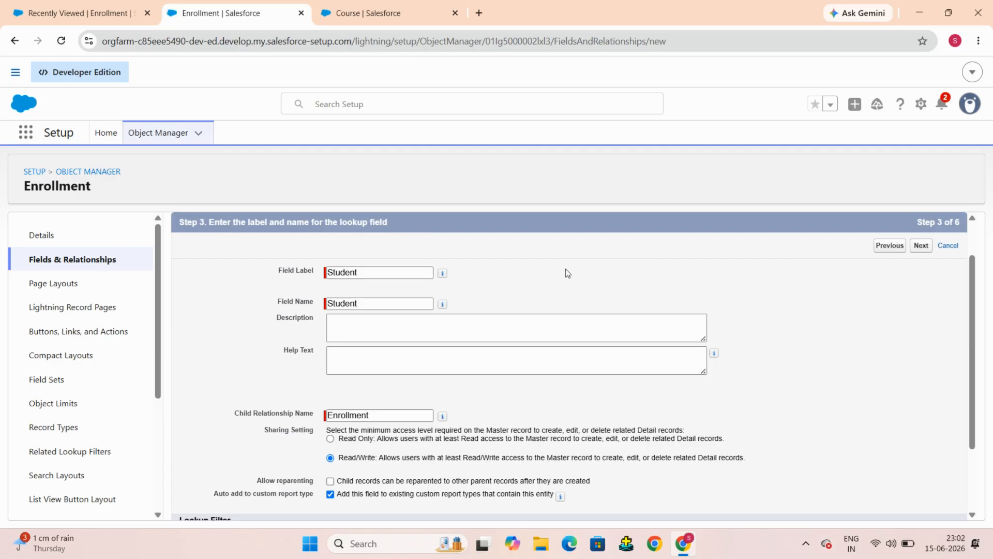
pyautogui.scroll(-1, 567, 273)
pyautogui.click(379, 248)
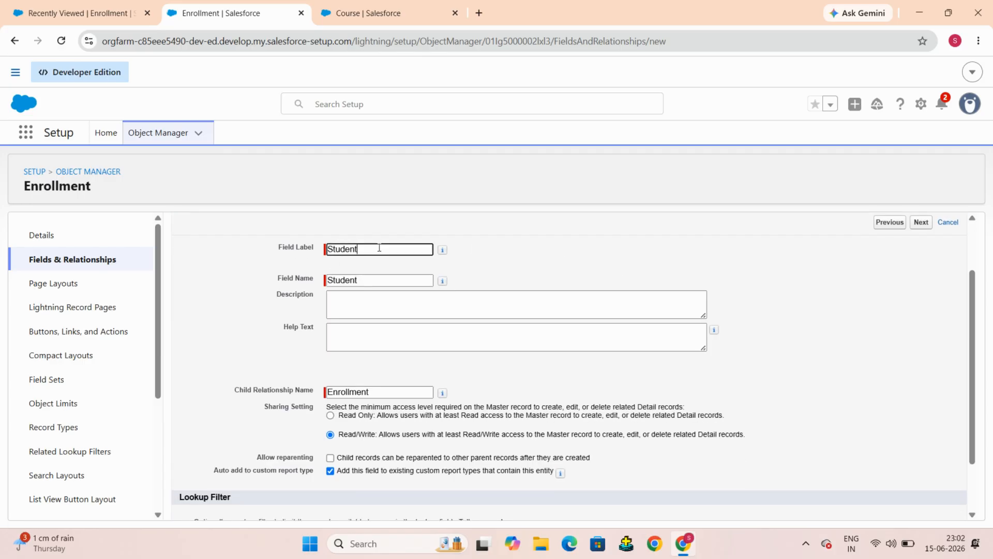
pyautogui.write('Name')
pyautogui.click(383, 276)
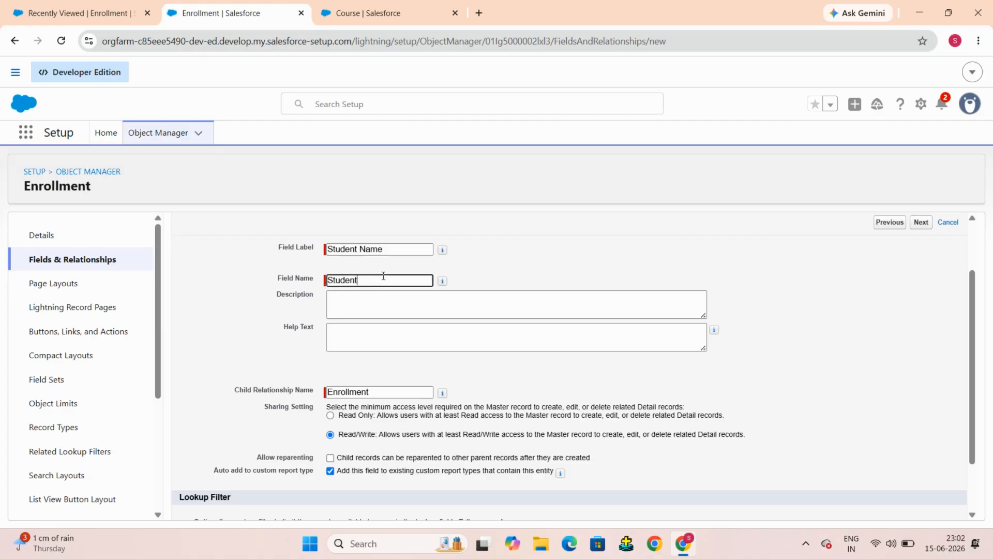
pyautogui.write('Name')
pyautogui.click(503, 313)
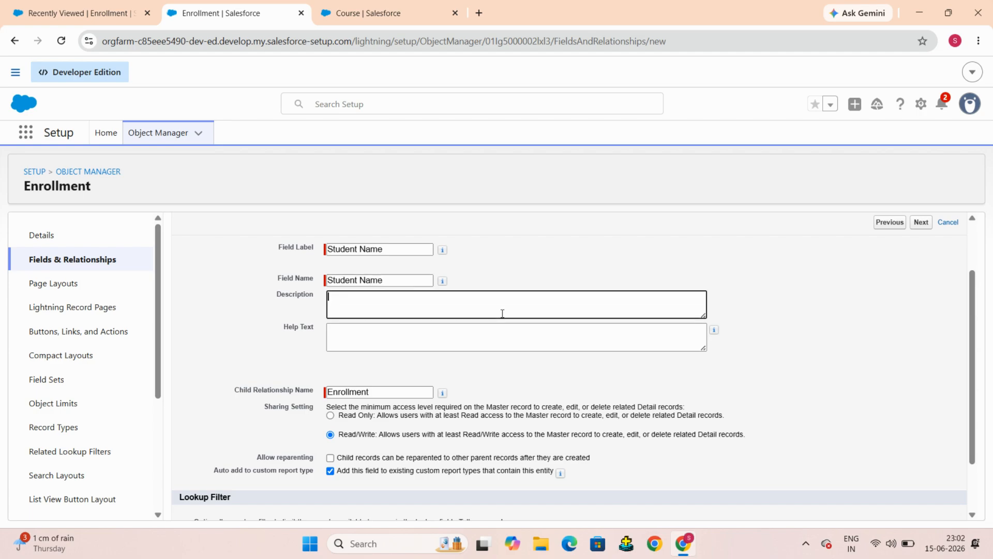
# Step: Try to continue past the label and name step of the relationship wizard
pyautogui.scroll(-2, 502, 314)
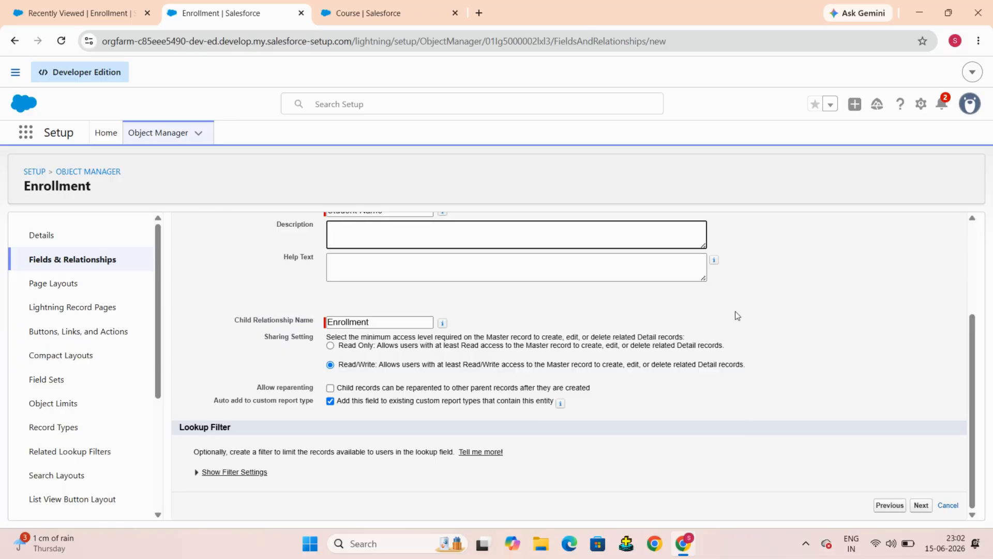
pyautogui.scroll(3, 736, 315)
pyautogui.scroll(-3, 807, 359)
pyautogui.click(921, 506)
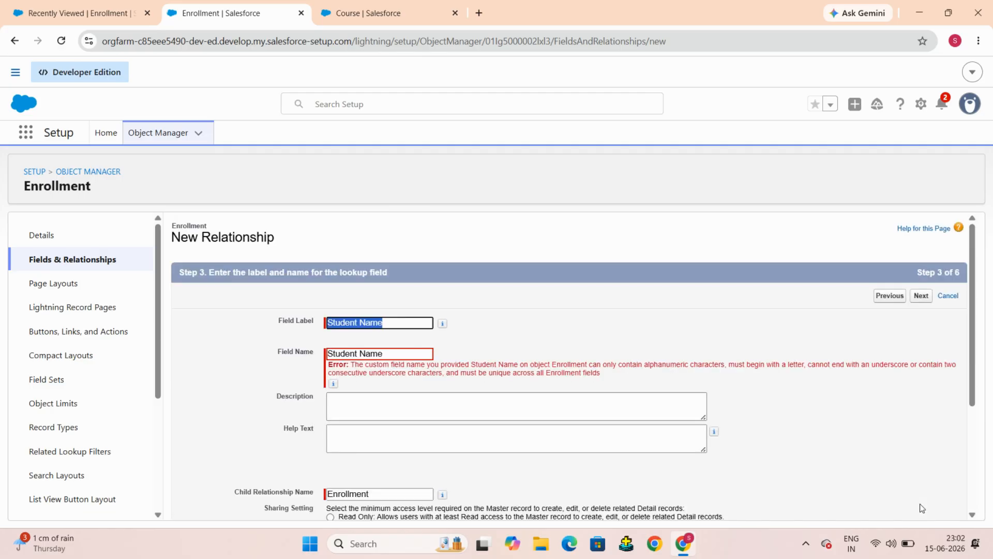
# Step: Change the field name to Student_Name and continue to the field-level security step
pyautogui.scroll(-2, 588, 315)
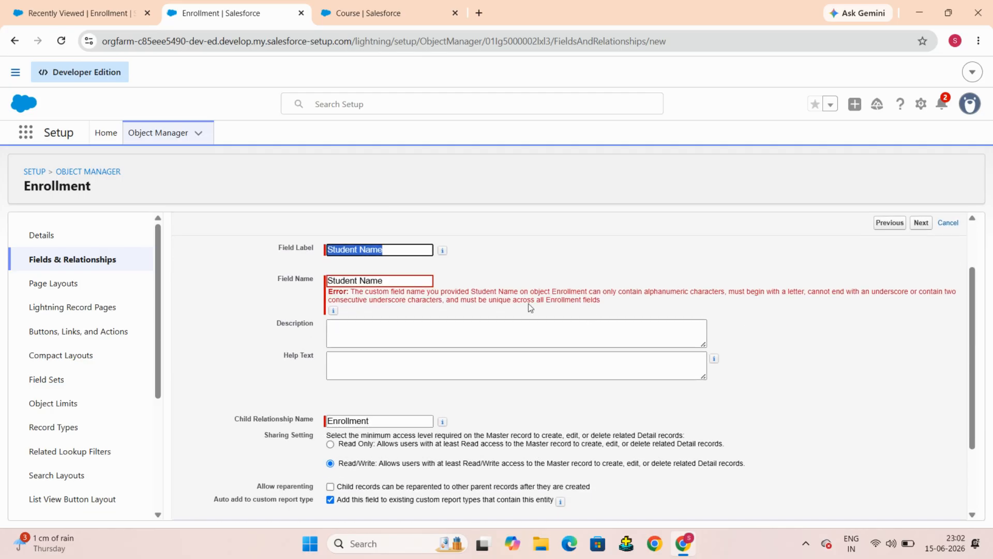
pyautogui.click(360, 280)
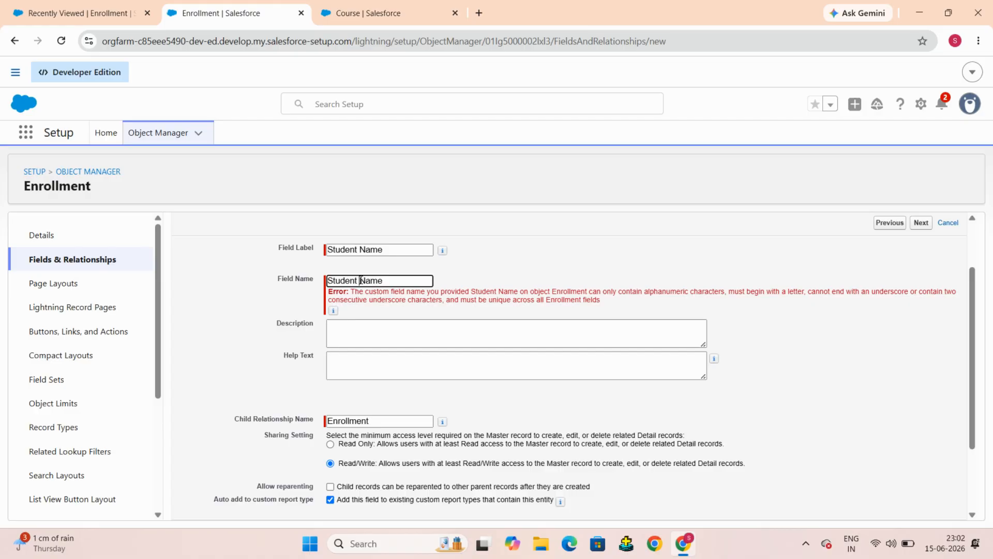
pyautogui.press('BackSpace')
pyautogui.write('_')
pyautogui.click(921, 222)
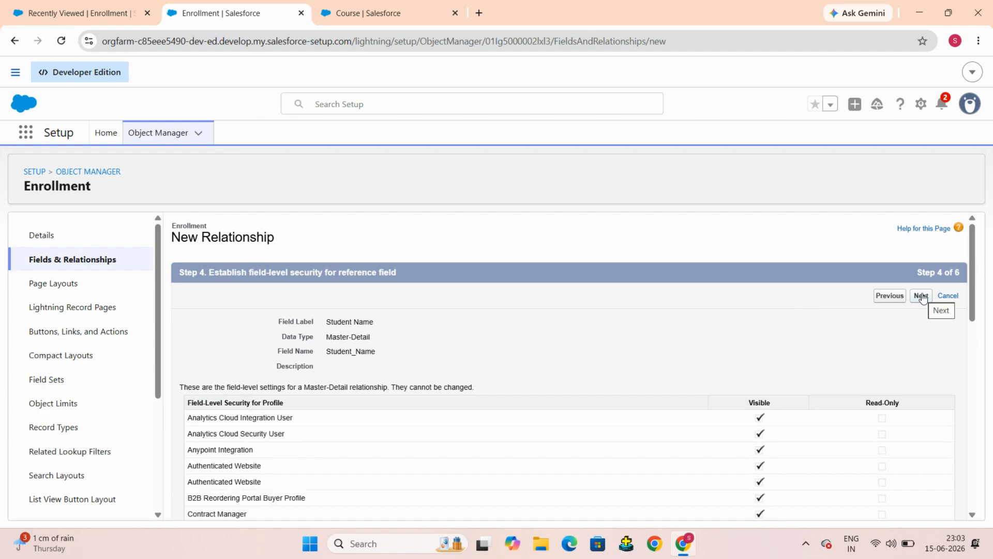
# Step: Accept the default field-level security, page layout and Enrollment related list settings and save the relationship field
pyautogui.click(921, 296)
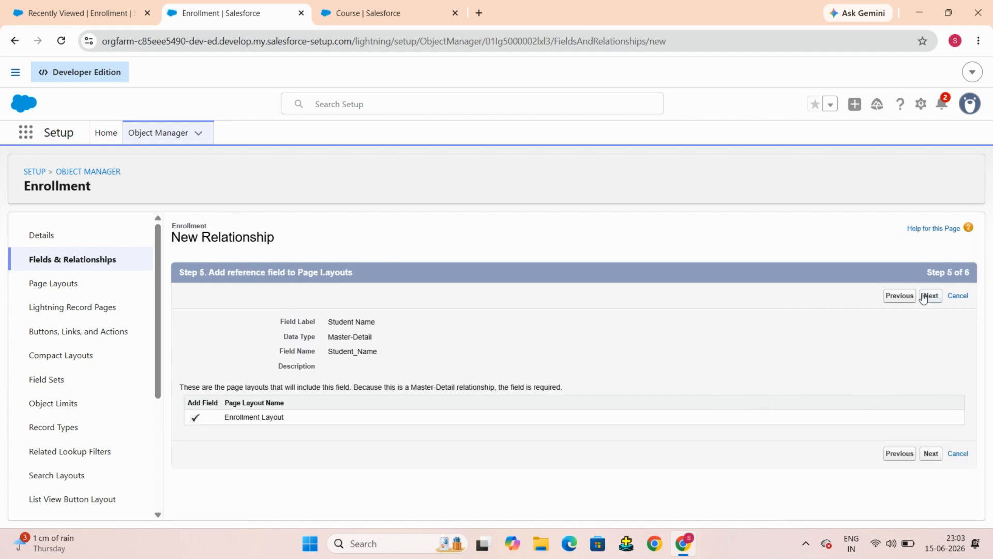
pyautogui.click(924, 295)
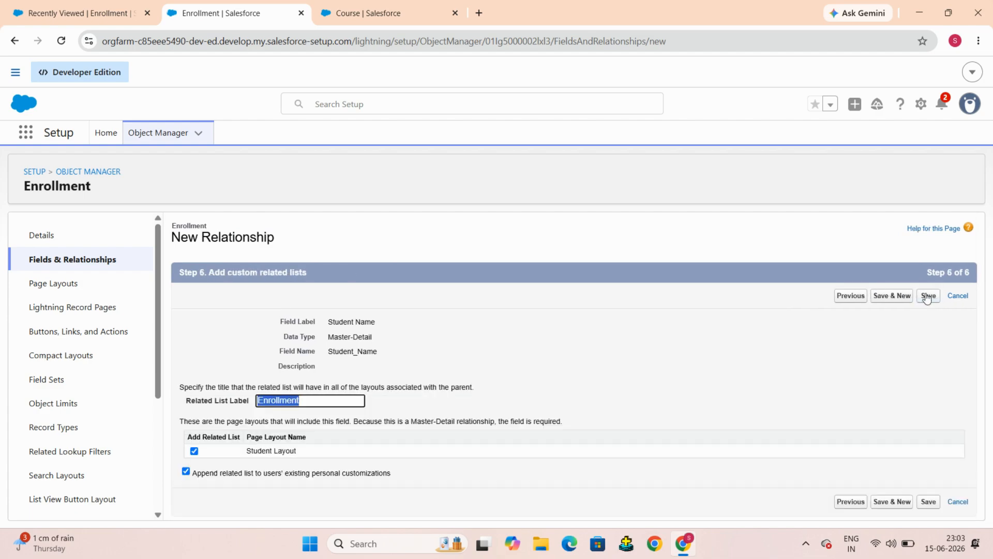
pyautogui.click(833, 394)
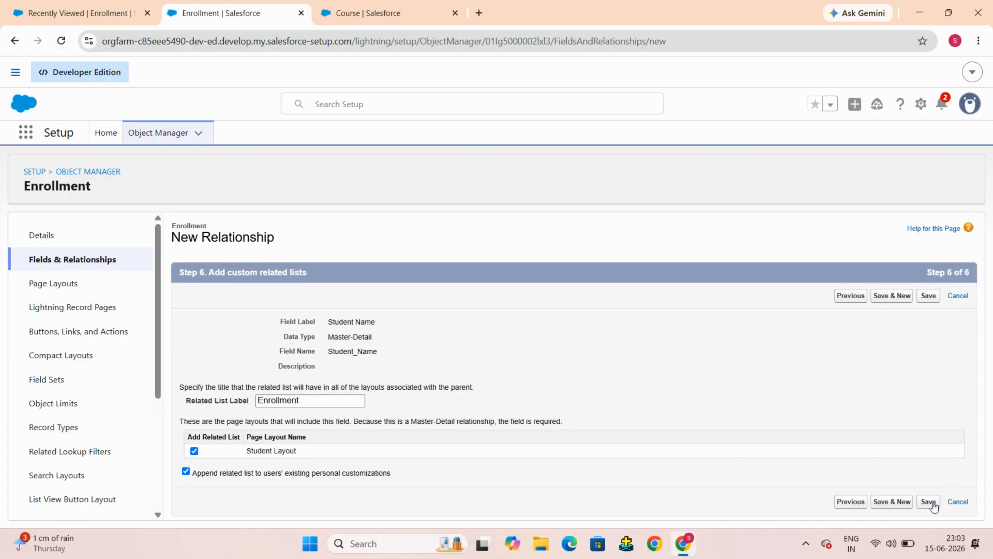
pyautogui.click(905, 295)
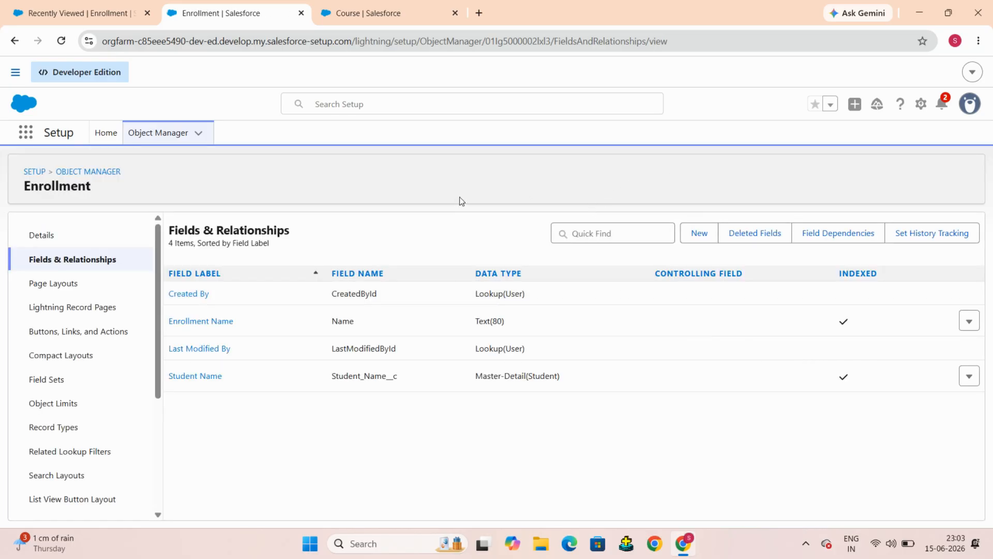
# Step: Start a new Master-Detail Relationship field on the Enrollment object
pyautogui.click(700, 234)
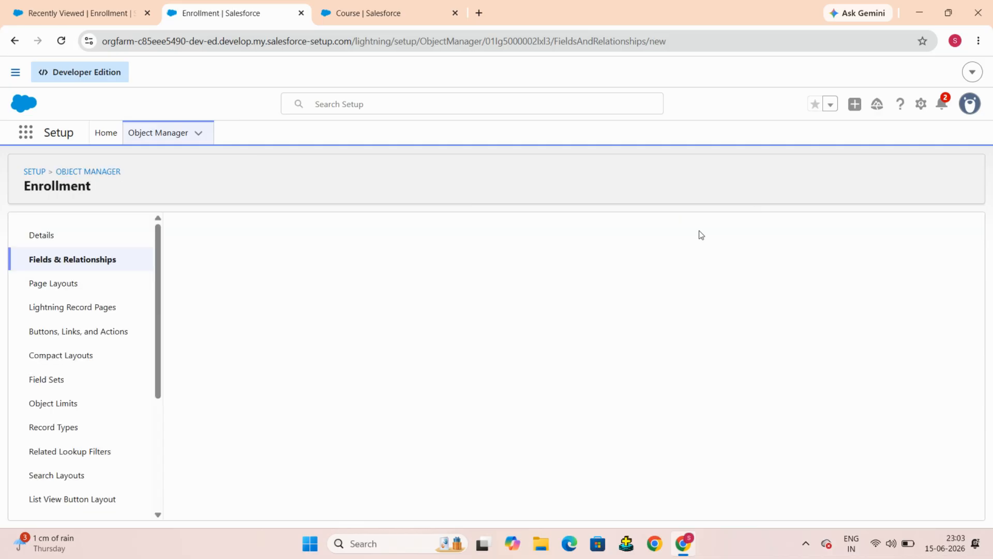
pyautogui.scroll(-3, 603, 306)
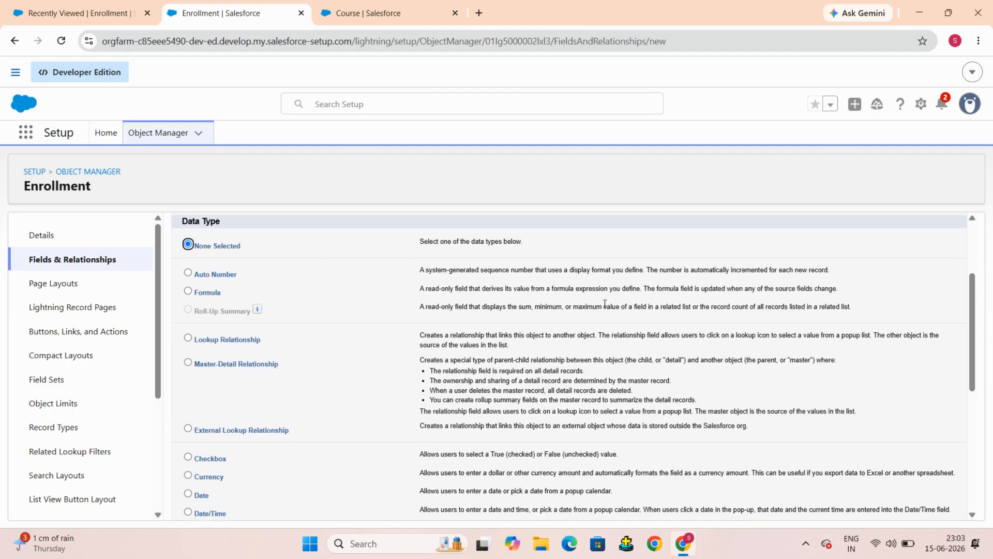
pyautogui.click(189, 363)
pyautogui.scroll(-5, 891, 497)
pyautogui.click(924, 508)
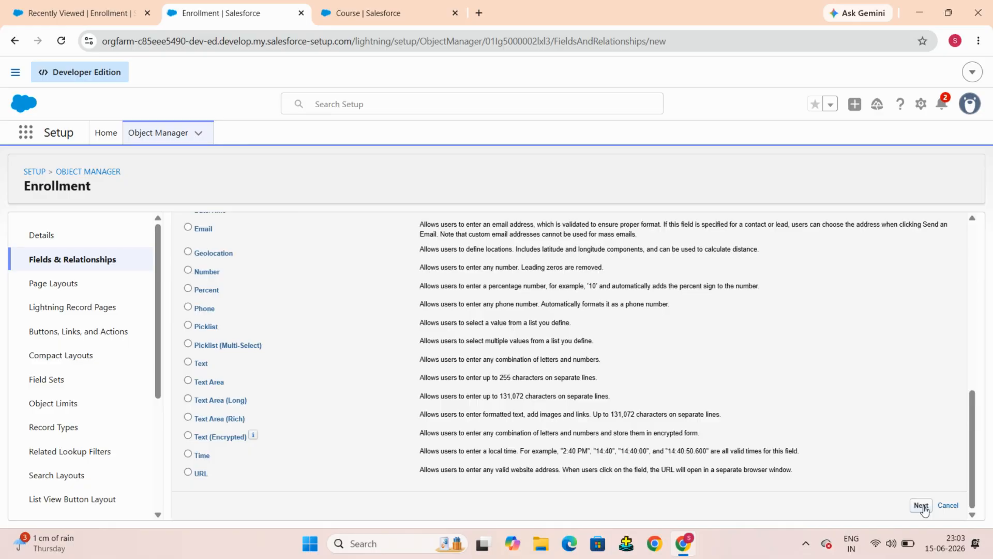
pyautogui.click(921, 506)
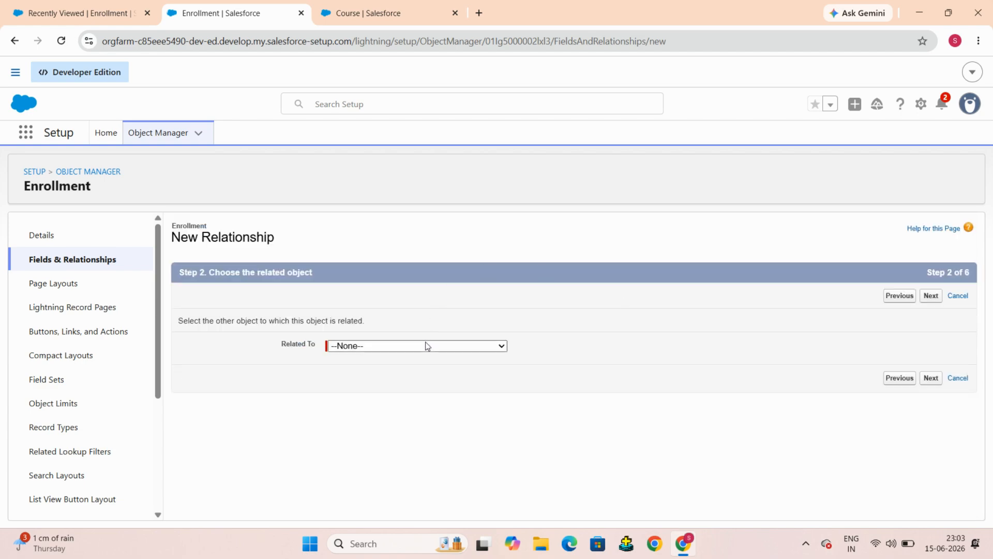
# Step: Choose Course as the related object and continue to the label step
pyautogui.click(427, 346)
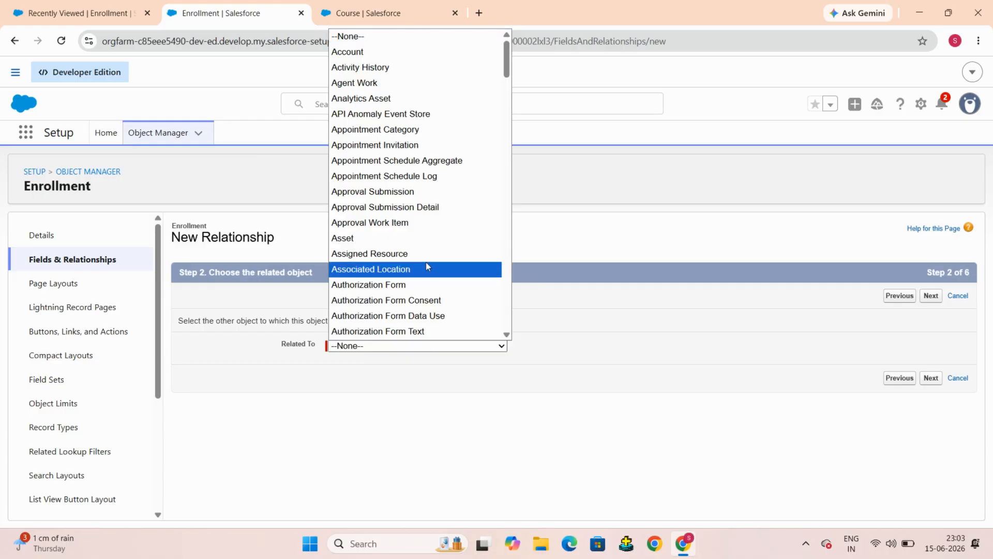
pyautogui.write('co')
pyautogui.scroll(-3, 427, 266)
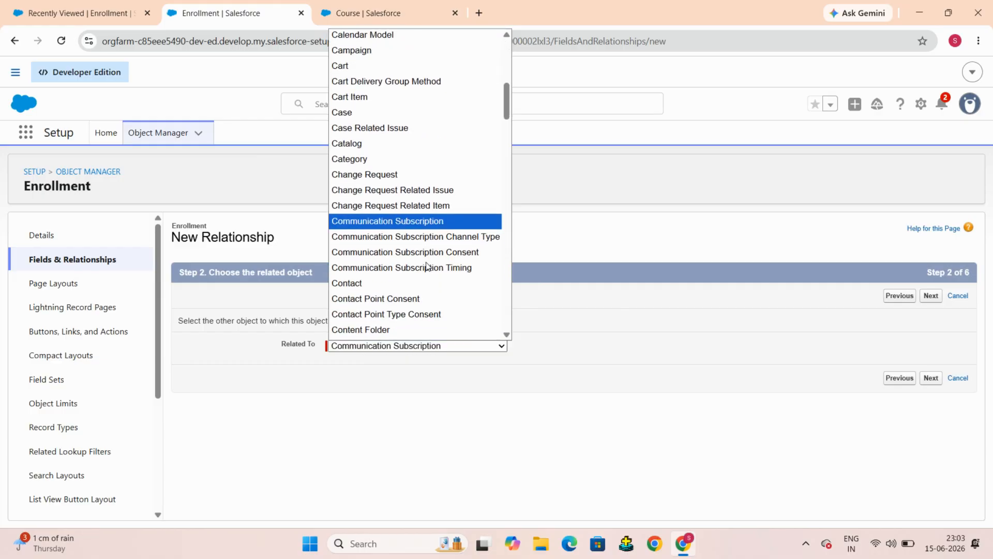
pyautogui.press('Down')
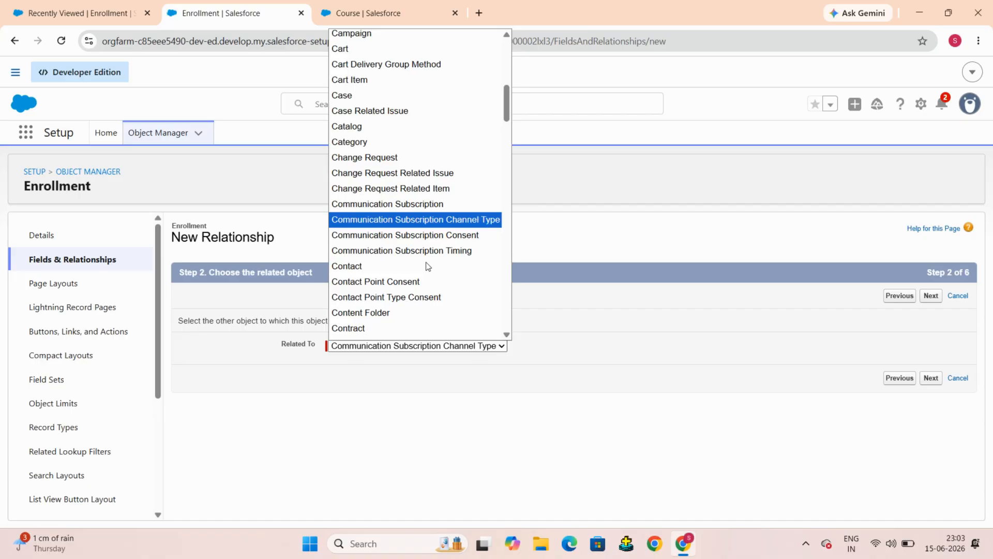
pyautogui.write('cou')
pyautogui.scroll(-1, 409, 337)
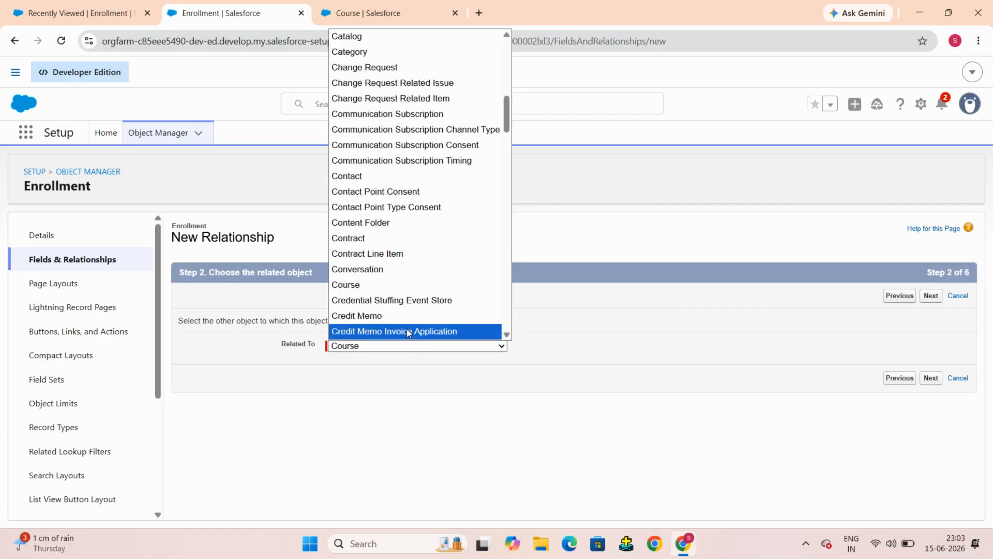
pyautogui.click(364, 285)
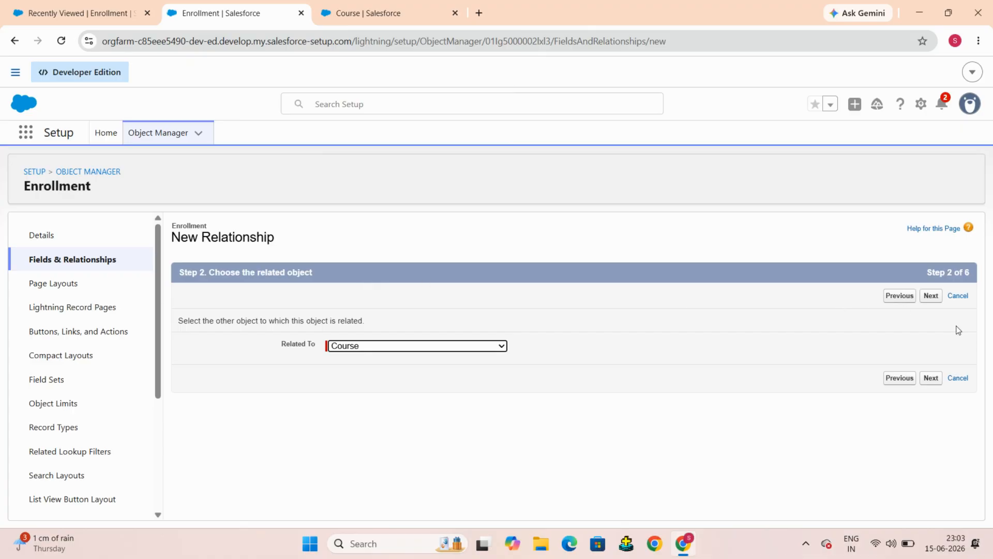
pyautogui.click(931, 296)
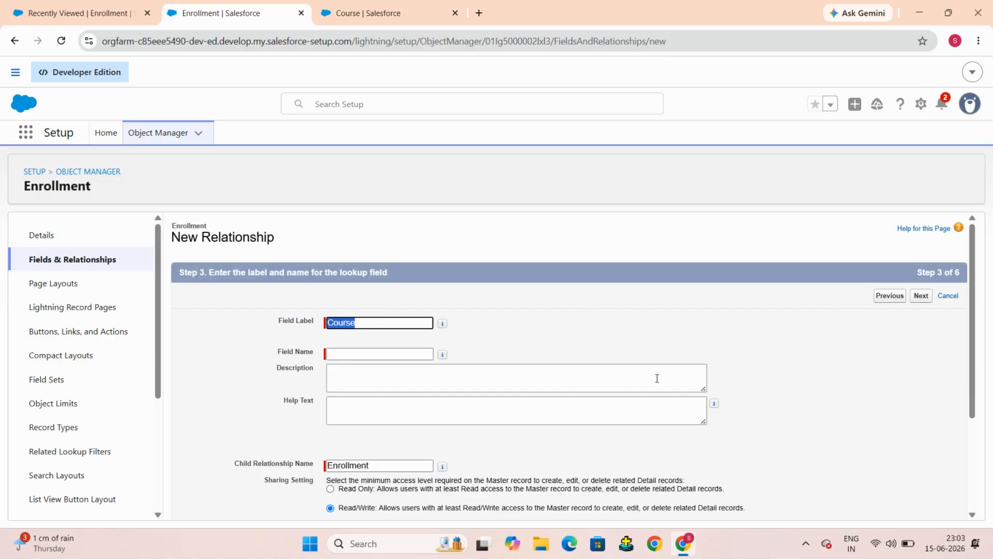
# Step: Set the relationship field's label to Course Name
pyautogui.press('Tab')
pyautogui.click(500, 397)
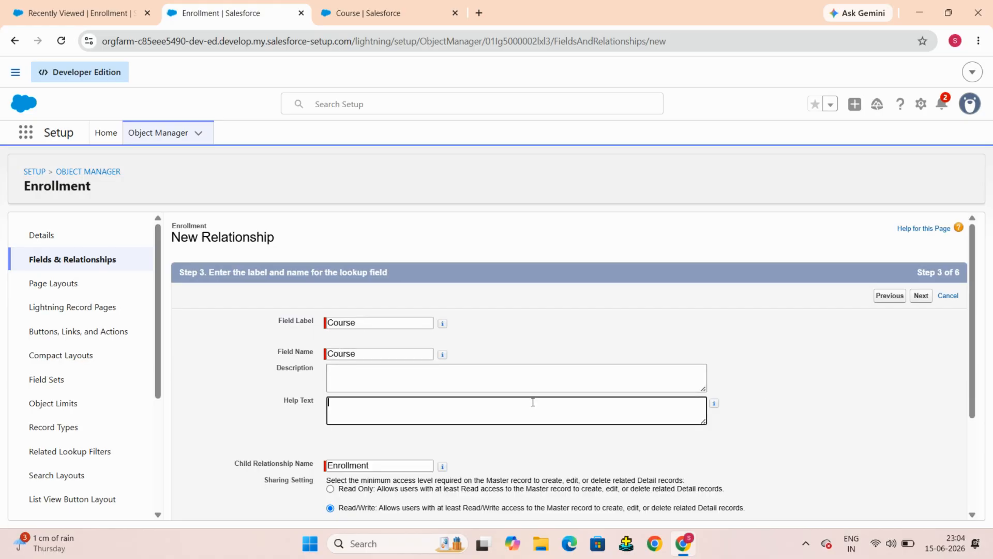
pyautogui.scroll(-1, 532, 401)
pyautogui.click(417, 298)
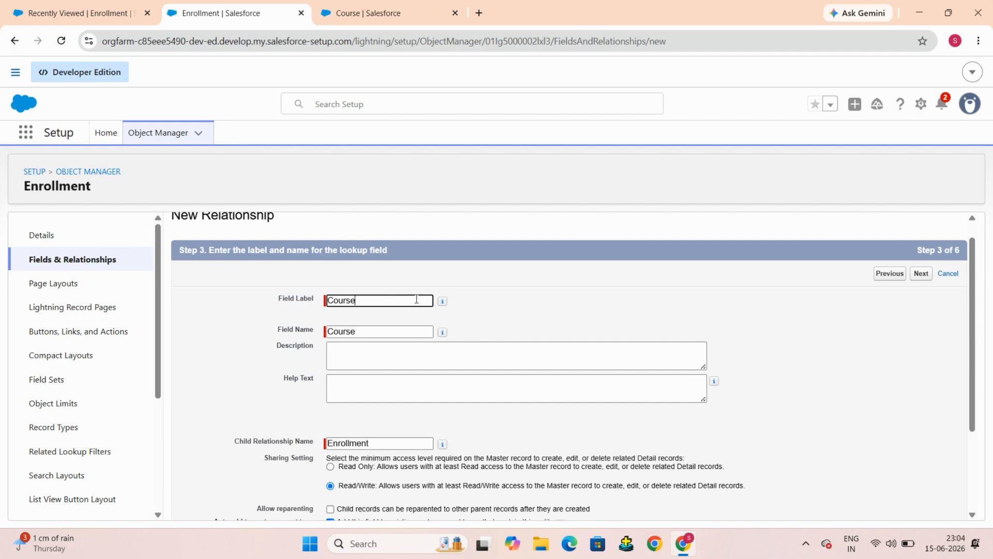
pyautogui.write('Name')
pyautogui.click(417, 330)
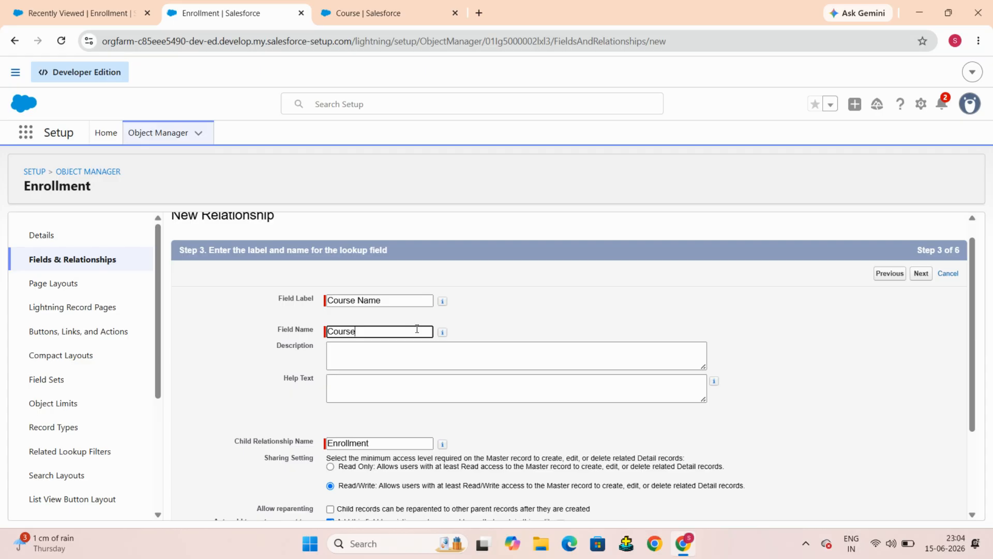
# Step: Try to set the field name to Course_Name and submit the label step
pyautogui.click(411, 301)
pyautogui.click(416, 331)
pyautogui.write('_Name')
pyautogui.scroll(-3, 416, 331)
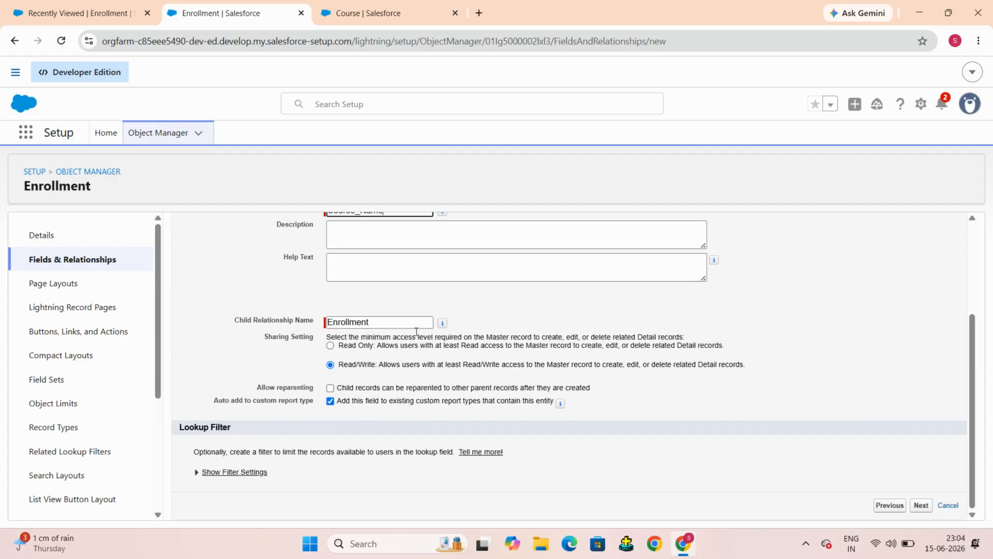
pyautogui.press('Return')
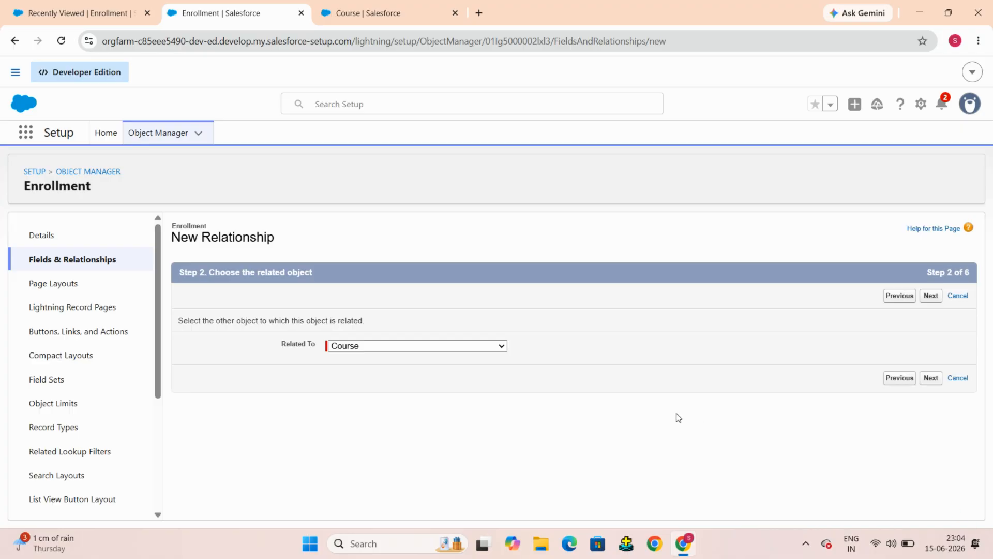
# Step: Return to the label step, set the field name to CourseName and continue to field-level security
pyautogui.click(931, 298)
pyautogui.click(931, 298)
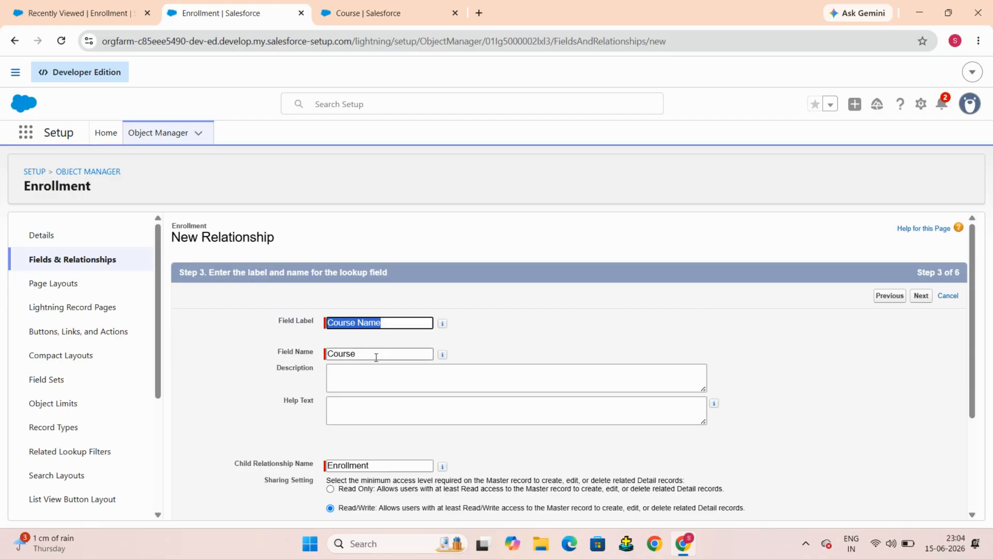
pyautogui.click(376, 356)
pyautogui.write('Na')
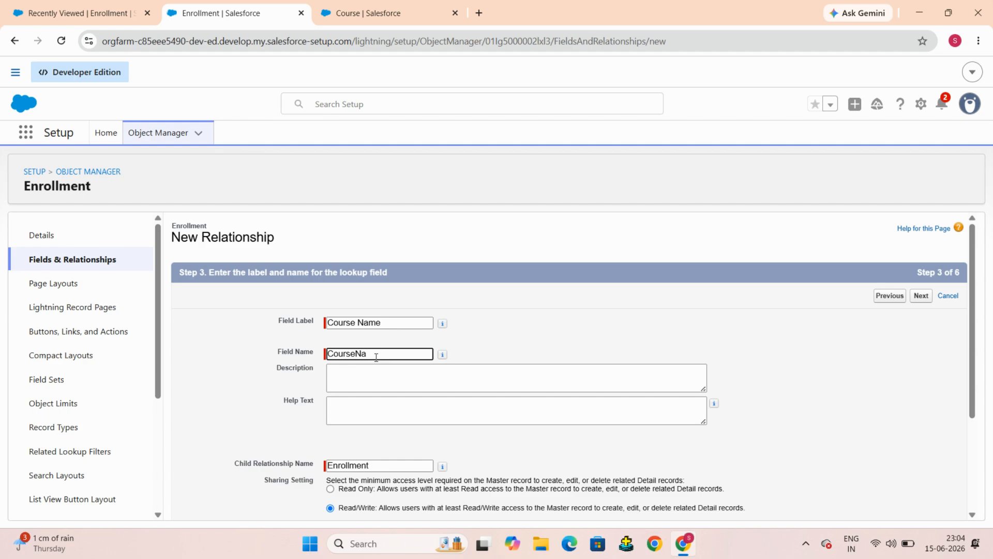
pyautogui.write('me')
pyautogui.scroll(-3, 965, 480)
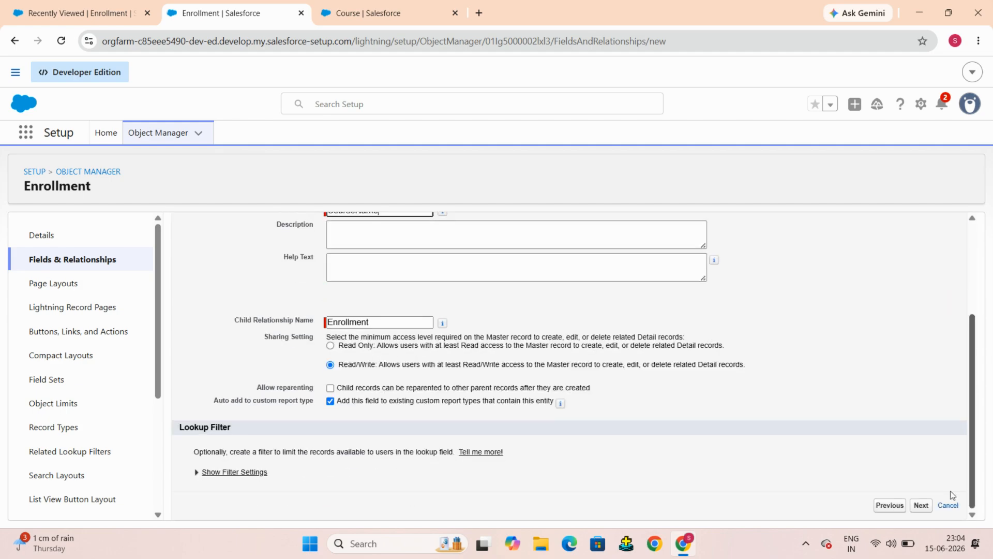
pyautogui.click(925, 506)
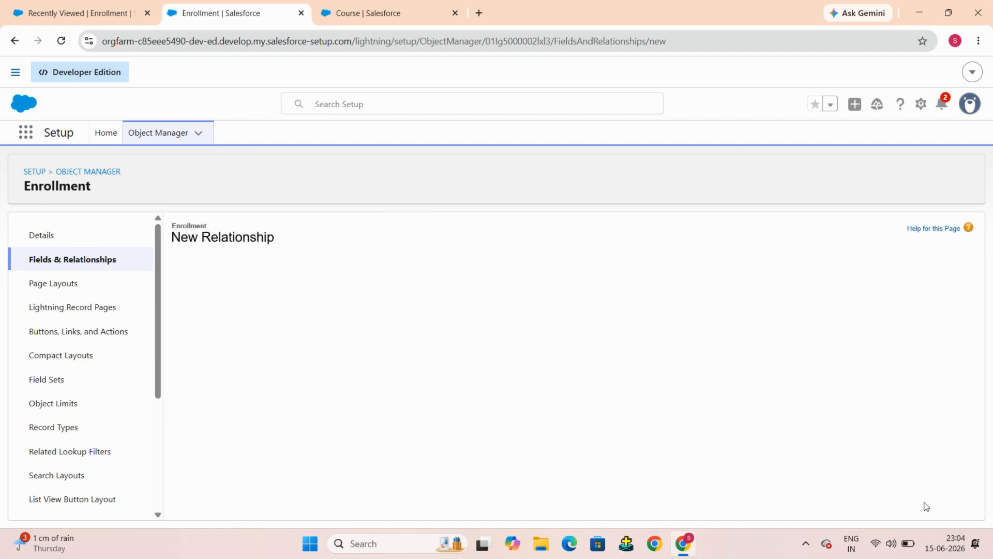
# Step: Accept the default field-level security, page layout and Enrollment related list settings and save the field
pyautogui.click(921, 296)
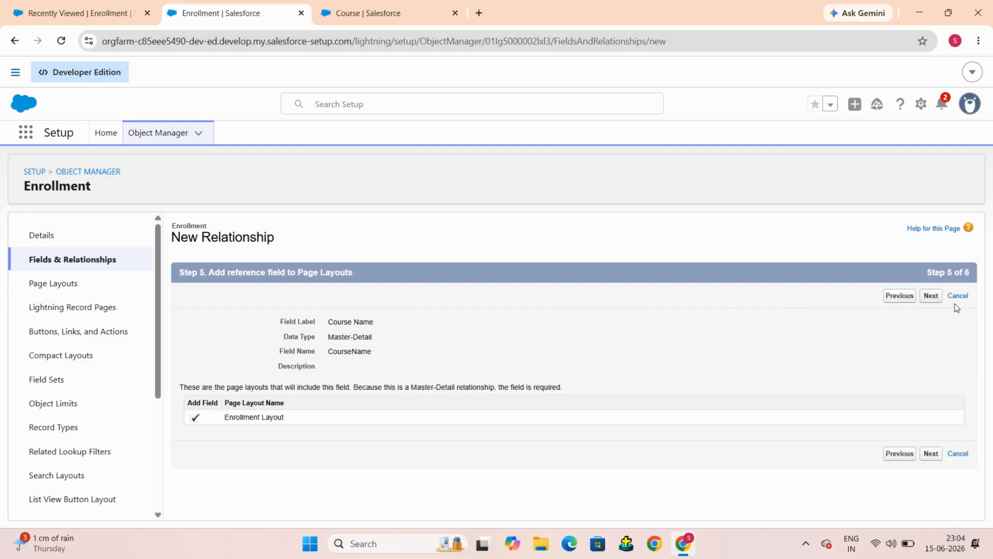
pyautogui.click(931, 295)
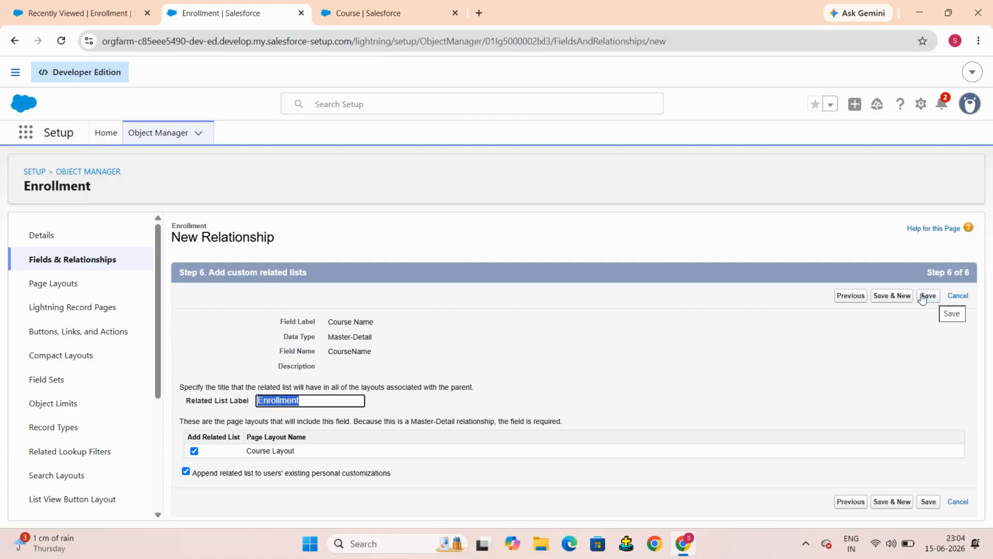
pyautogui.click(932, 297)
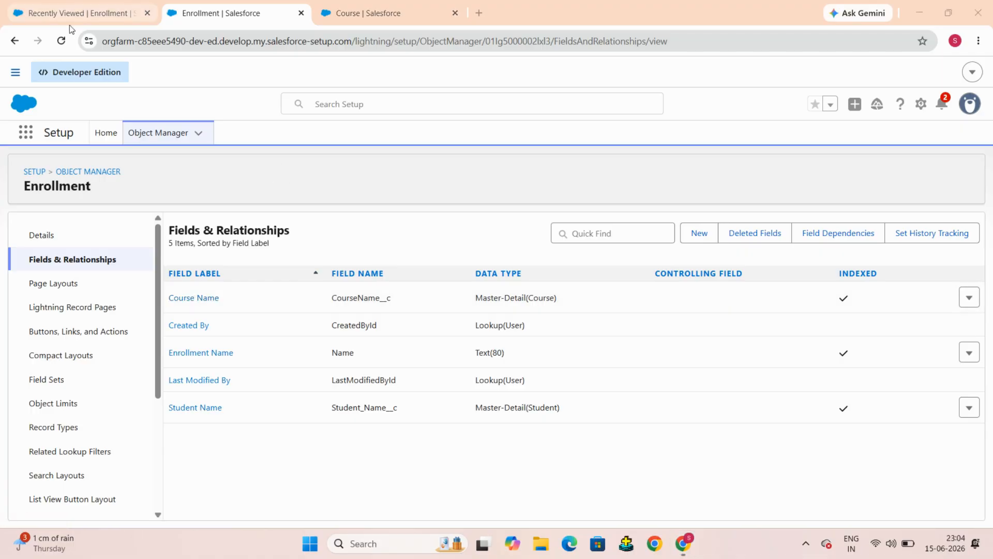
# Step: Switch to the Enrollment list tab and hard-reload it with an emptied cache
pyautogui.click(86, 13)
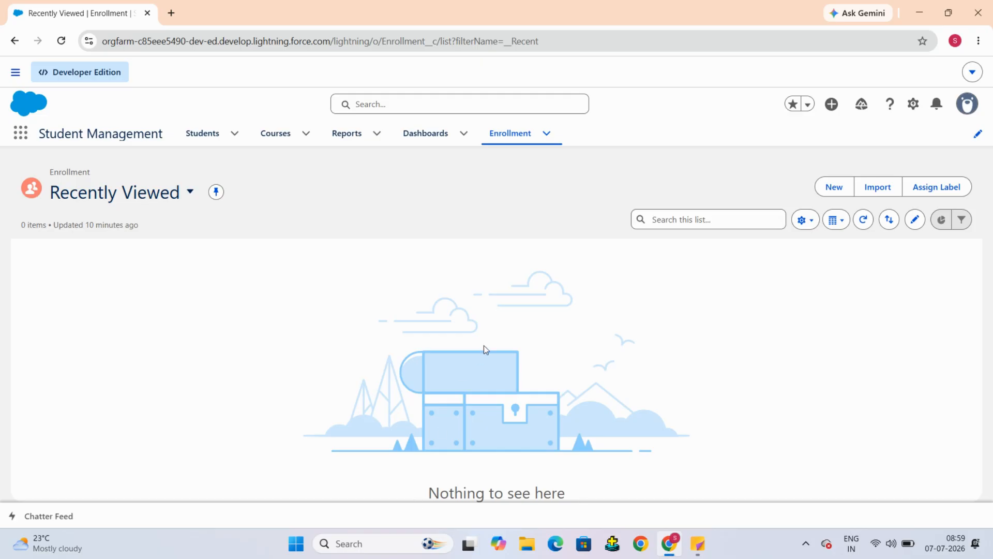
pyautogui.rightClick(312, 189)
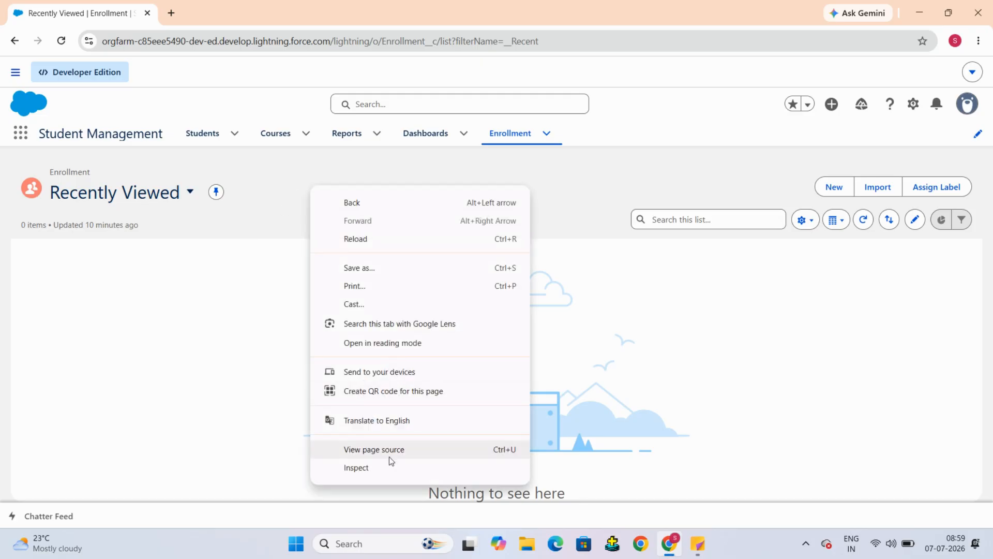
pyautogui.click(381, 469)
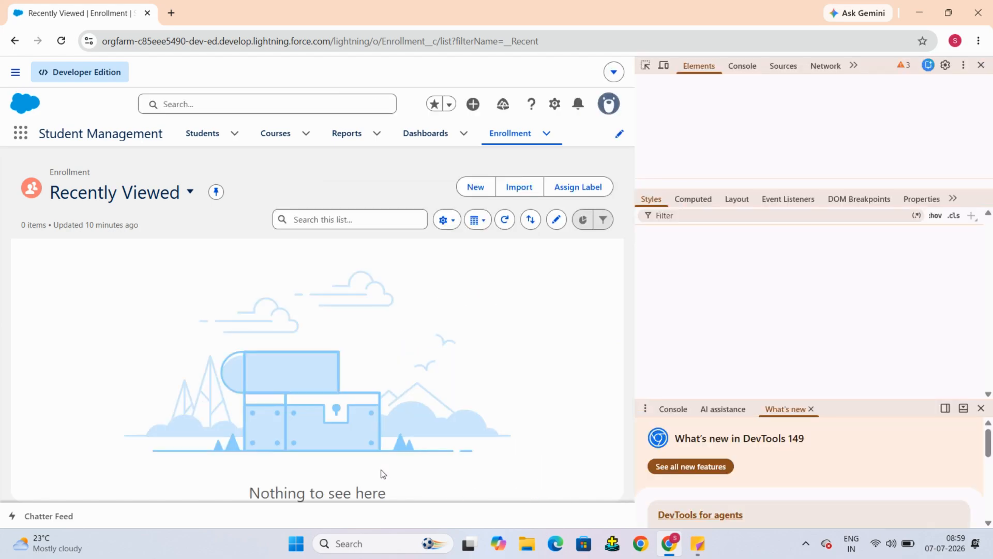
pyautogui.rightClick(60, 38)
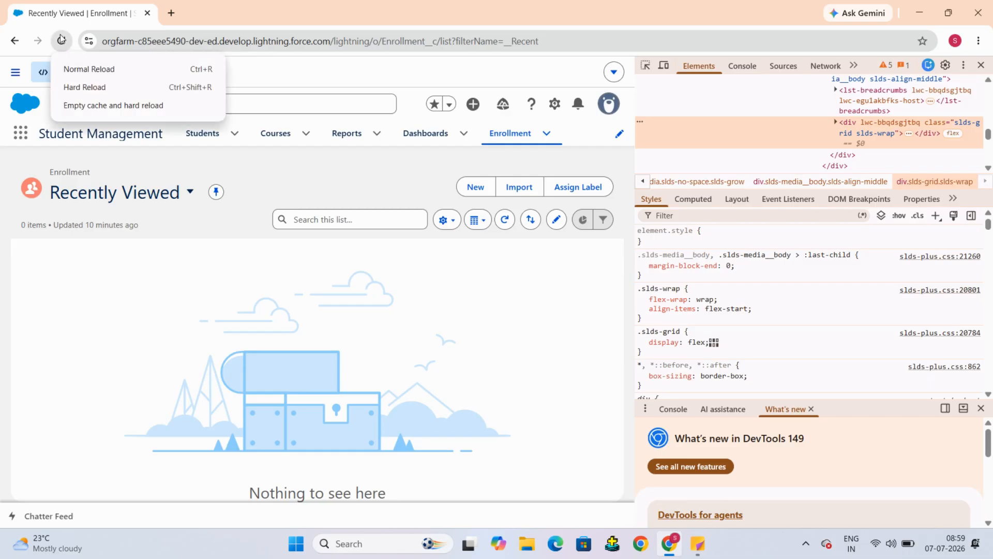
pyautogui.click(118, 105)
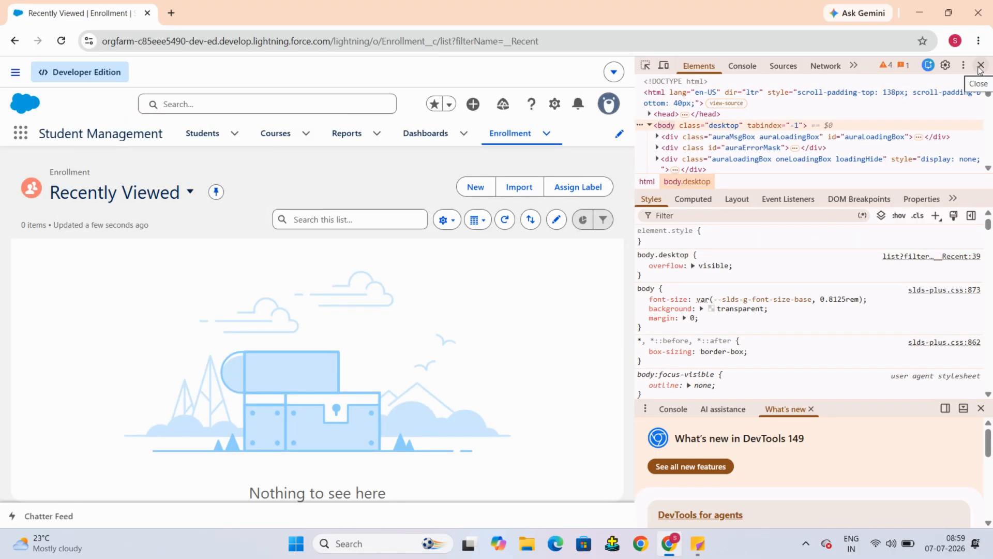
pyautogui.click(980, 66)
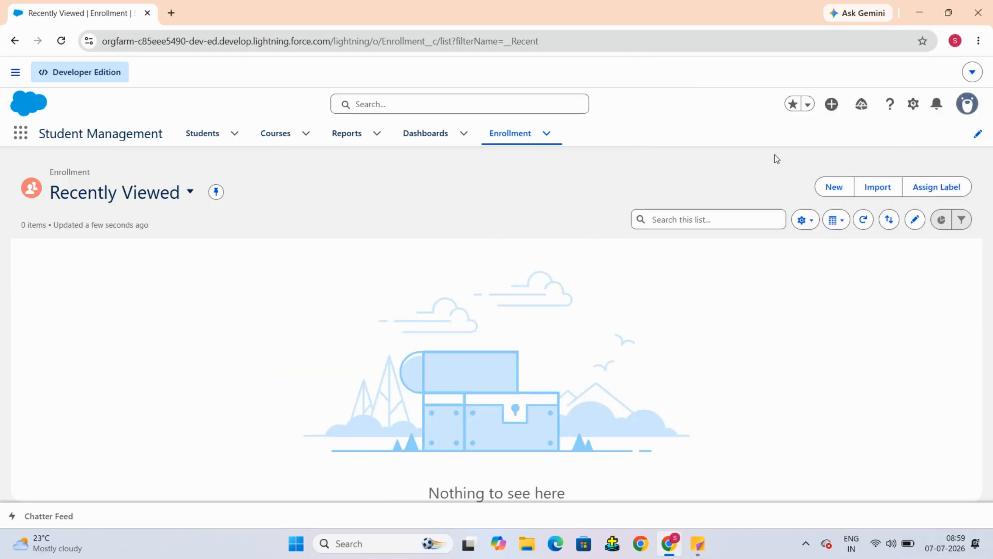
# Step: Create and save an Enrollment record named tests linked to student STU-0001) and course test
pyautogui.click(831, 186)
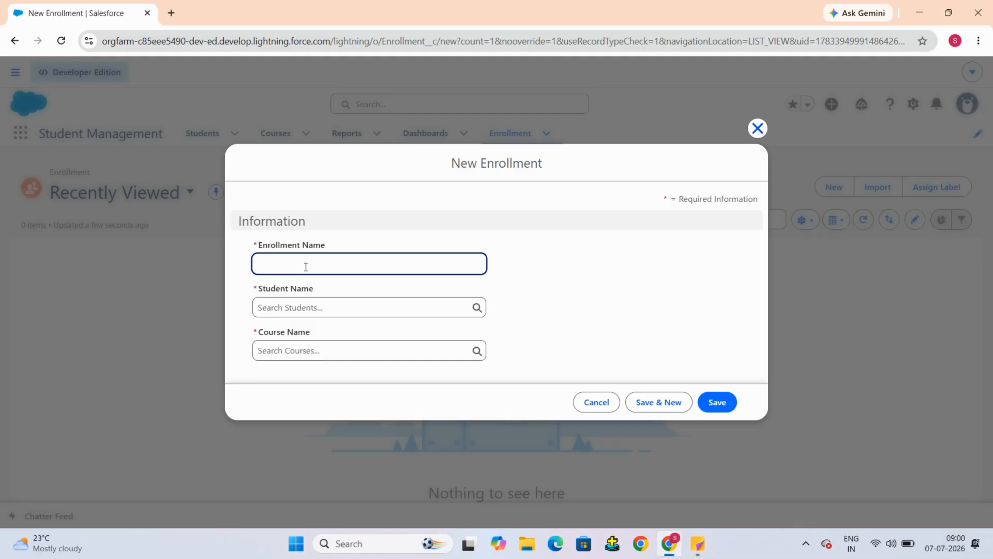
pyautogui.write('test')
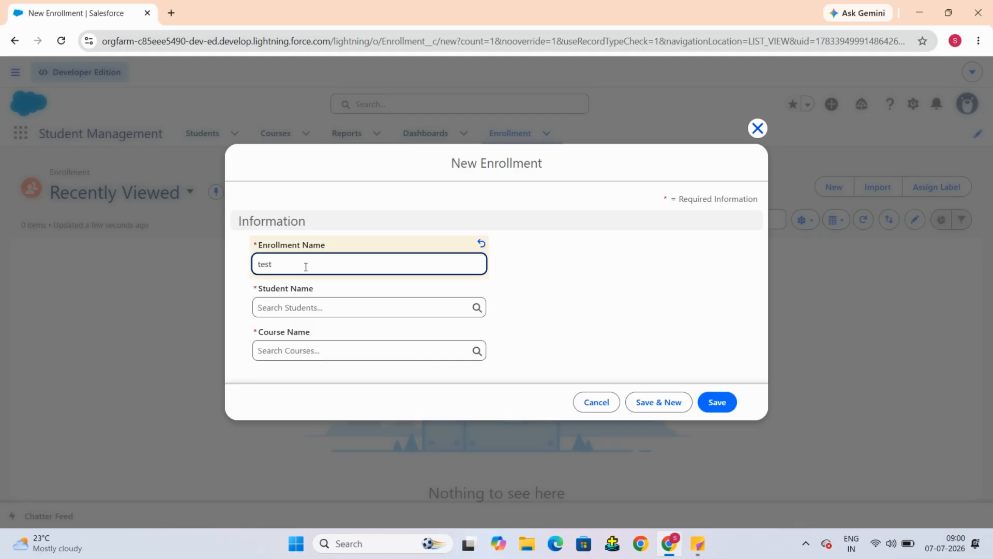
pyautogui.write('s')
pyautogui.click(435, 308)
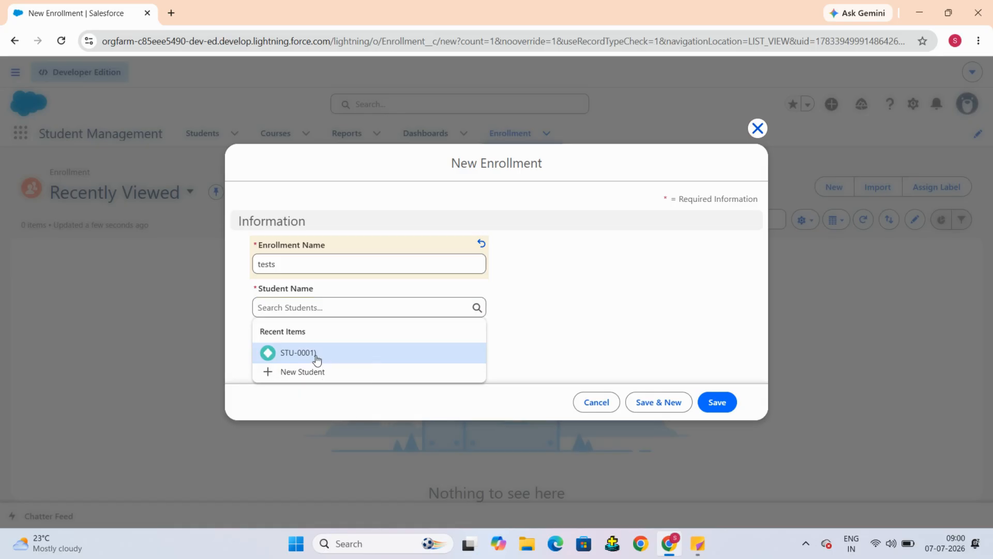
pyautogui.click(317, 357)
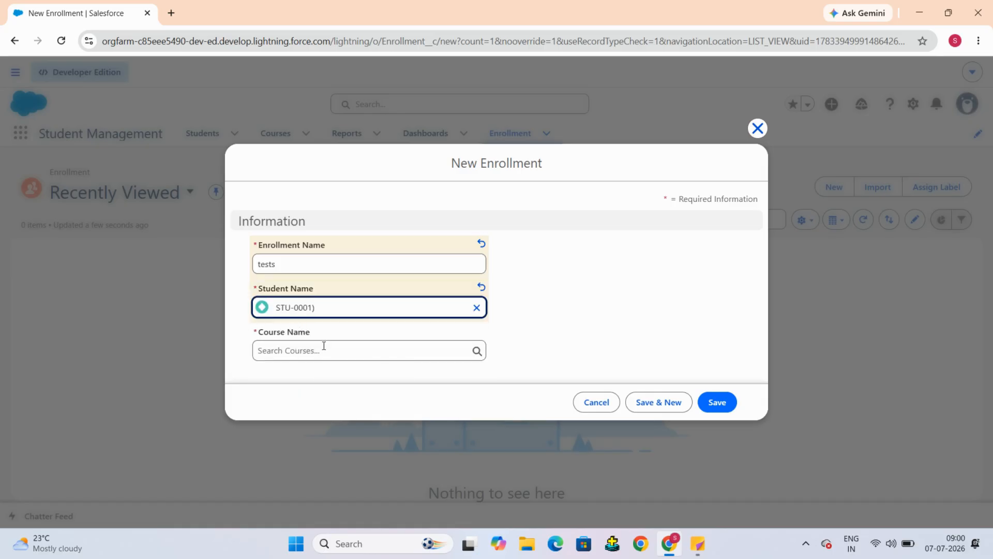
pyautogui.click(327, 352)
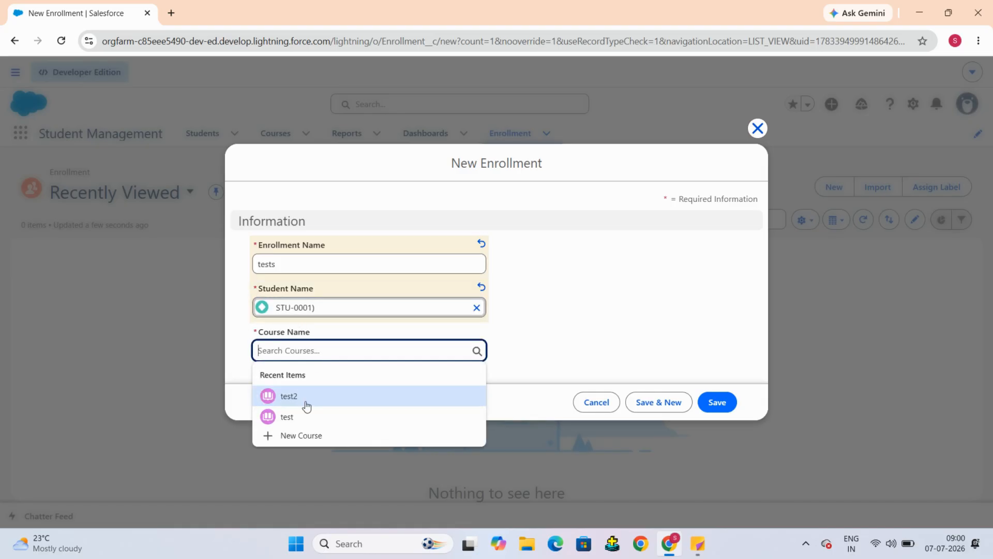
pyautogui.click(306, 421)
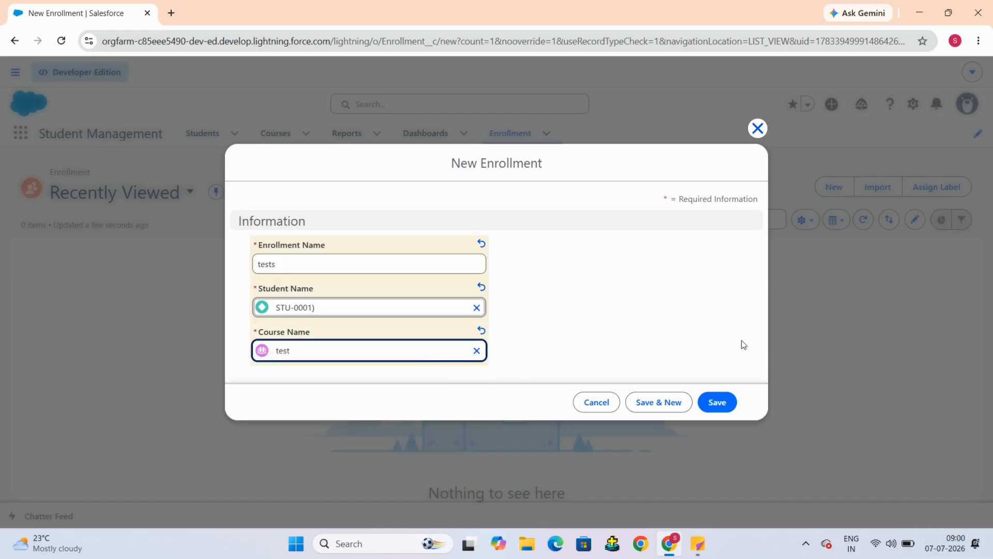
pyautogui.click(722, 406)
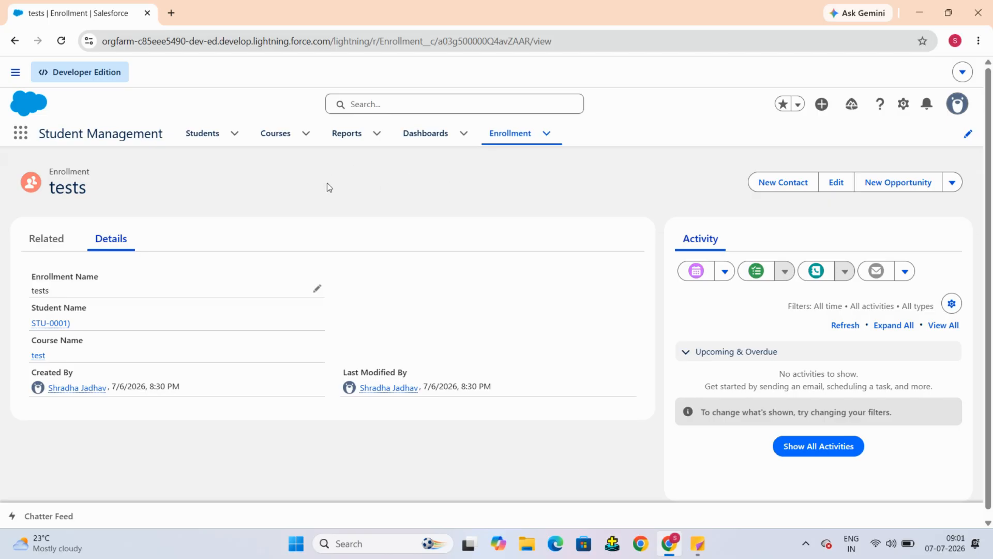
pyautogui.moveTo(64, 172); pyautogui.dragTo(98, 175)
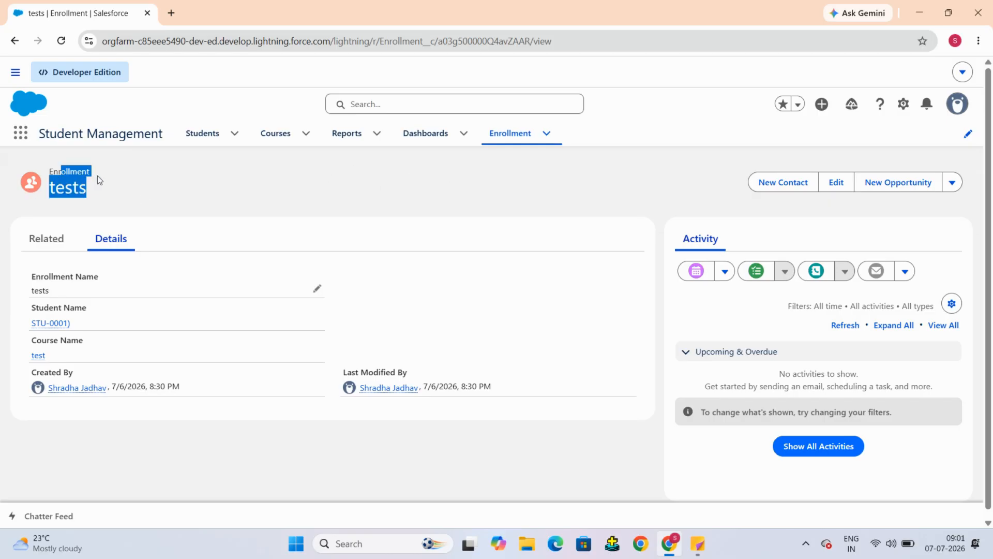
pyautogui.click(100, 176)
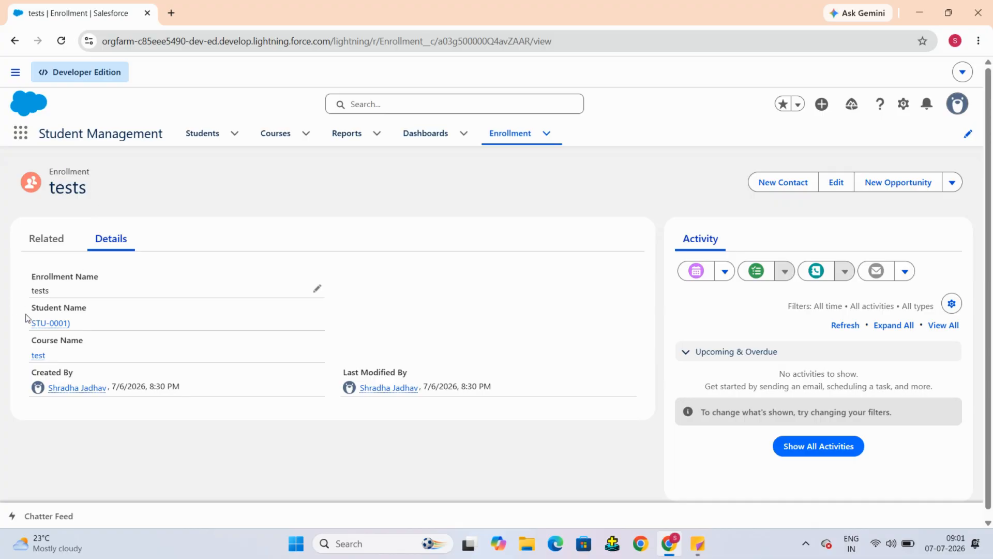
pyautogui.moveTo(33, 308); pyautogui.dragTo(85, 309)
pyautogui.doubleClick(44, 341)
pyautogui.moveTo(71, 349); pyautogui.dragTo(90, 350)
pyautogui.click(91, 350)
pyautogui.moveTo(40, 308); pyautogui.dragTo(83, 306)
pyautogui.click(95, 308)
pyautogui.moveTo(34, 309); pyautogui.dragTo(41, 309)
pyautogui.moveTo(50, 330)
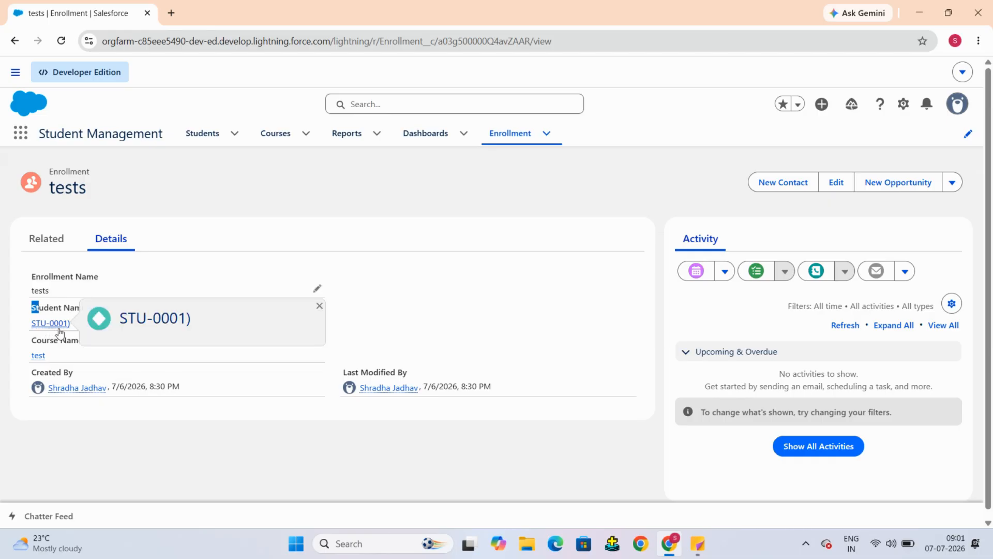
# Step: Delete the student record STU-0001) that the tests enrollment is linked to
pyautogui.click(479, 280)
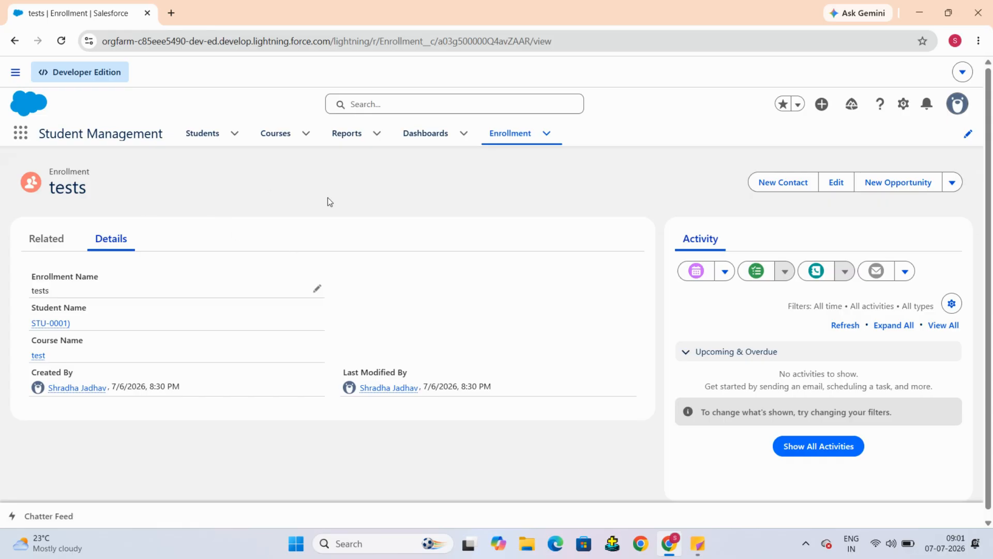
pyautogui.click(951, 182)
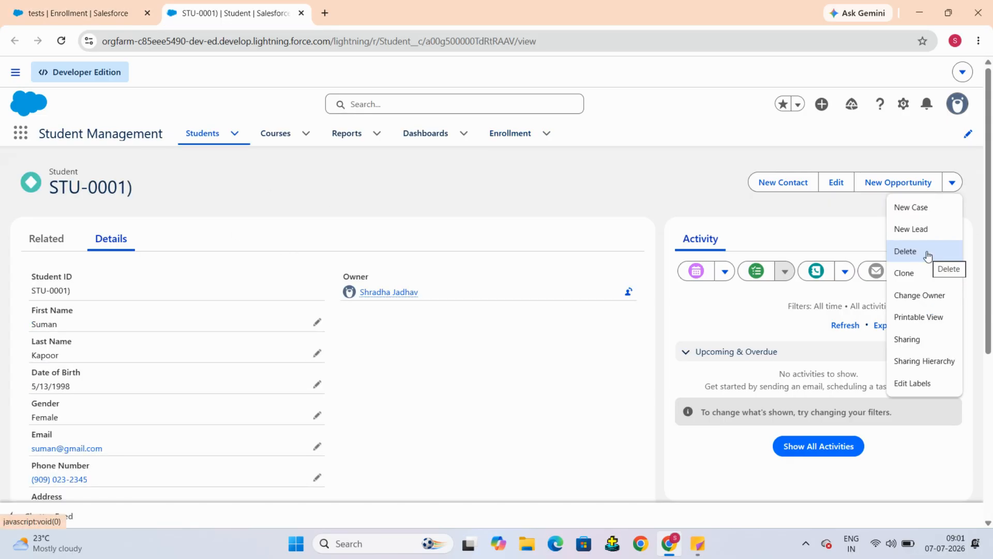
pyautogui.click(905, 252)
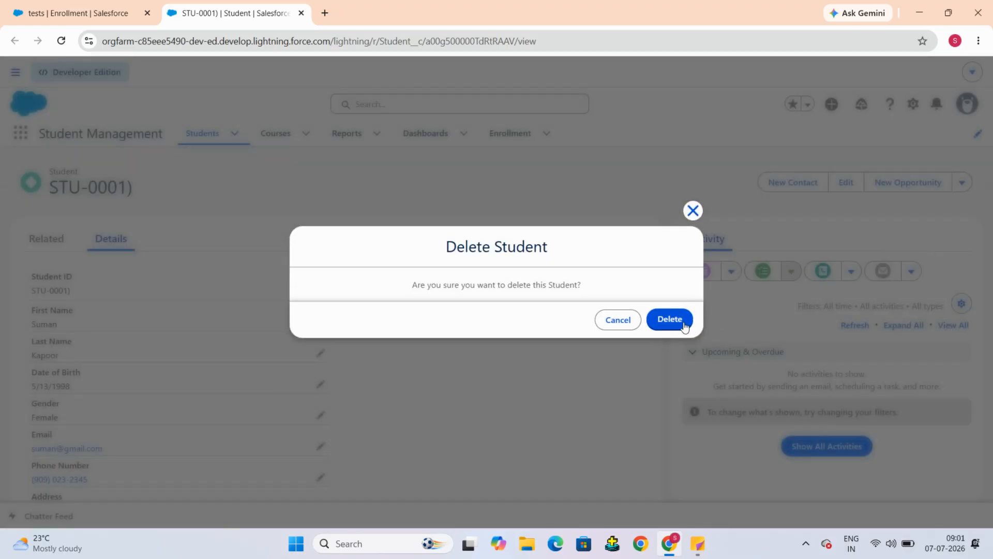
pyautogui.click(684, 325)
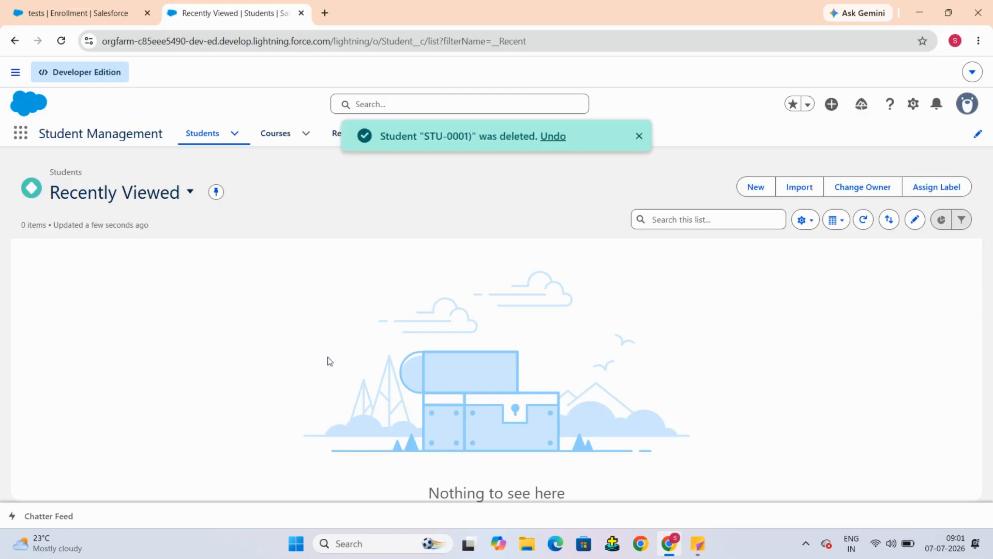
# Step: Return to the enrollment tab, reload the tests enrollment record, and open the Enrollment list
pyautogui.click(75, 14)
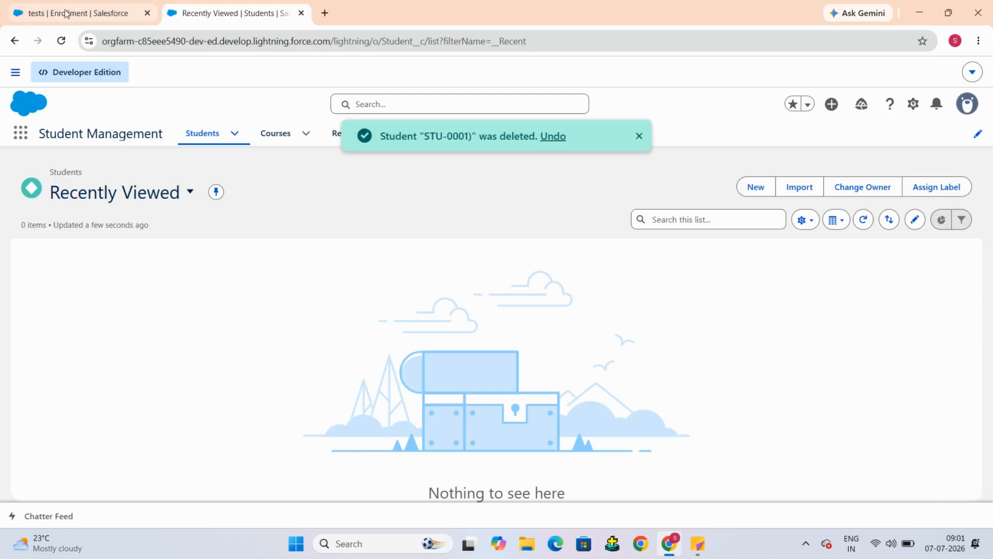
pyautogui.click(65, 46)
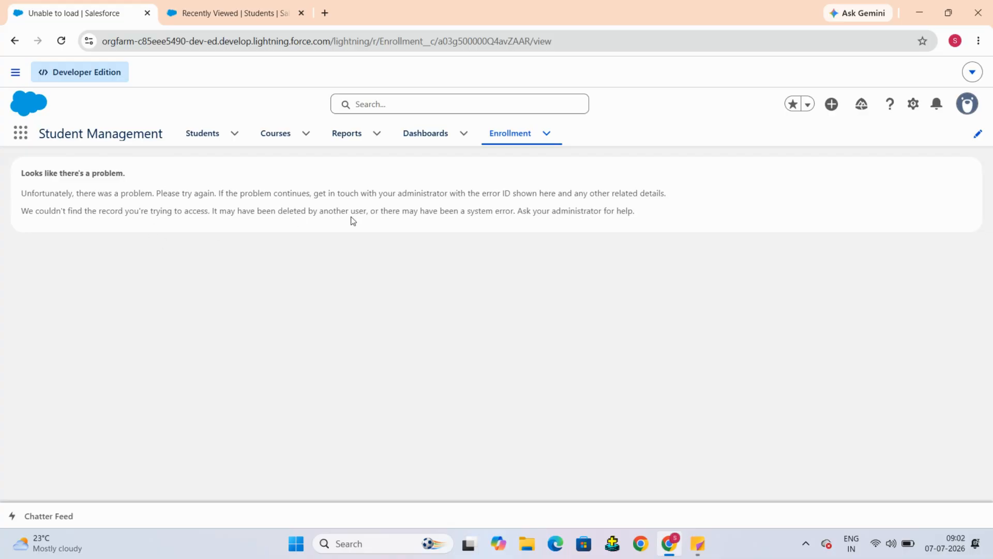
pyautogui.click(521, 136)
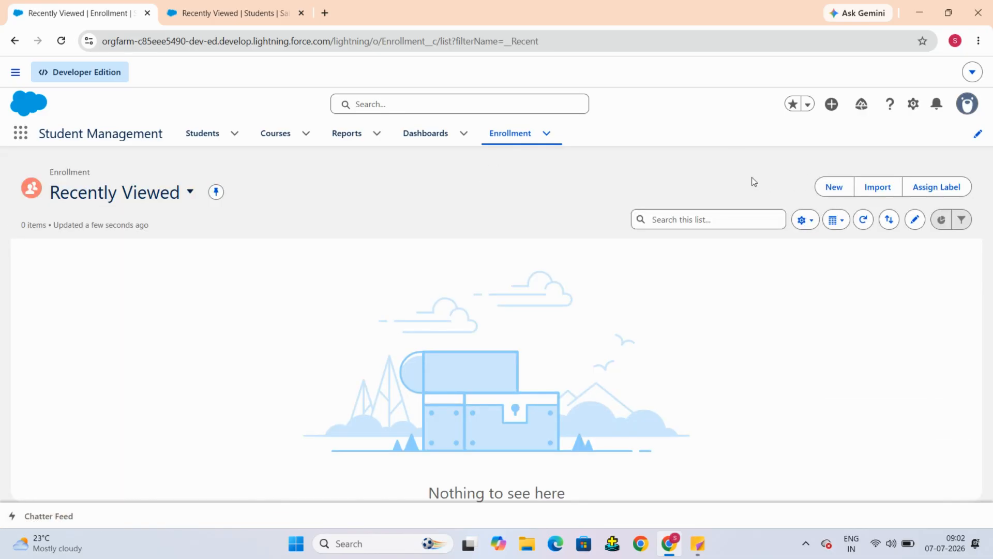
# Step: Start a new Enrollment and create a new student from the Student Name lookup
pyautogui.click(827, 186)
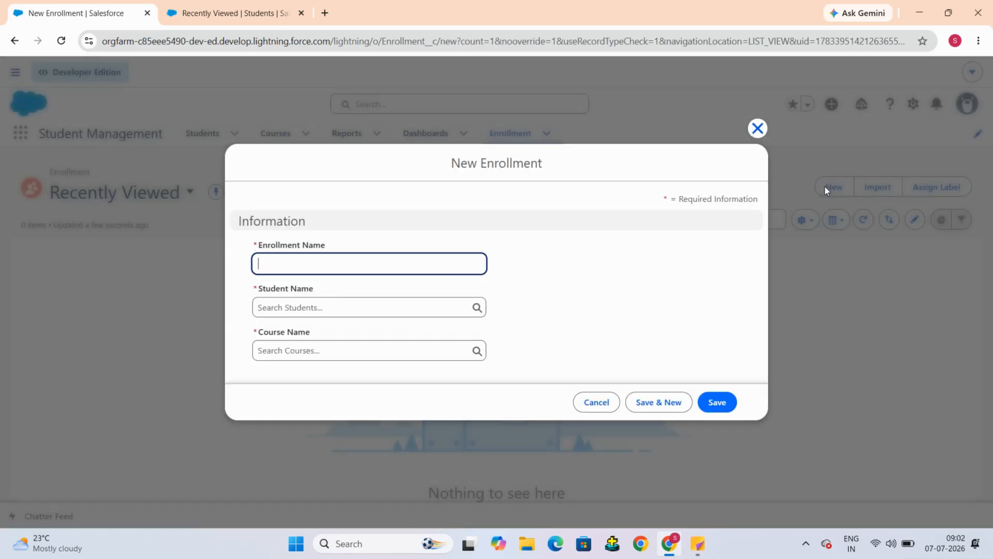
pyautogui.click(344, 306)
pyautogui.write('stu')
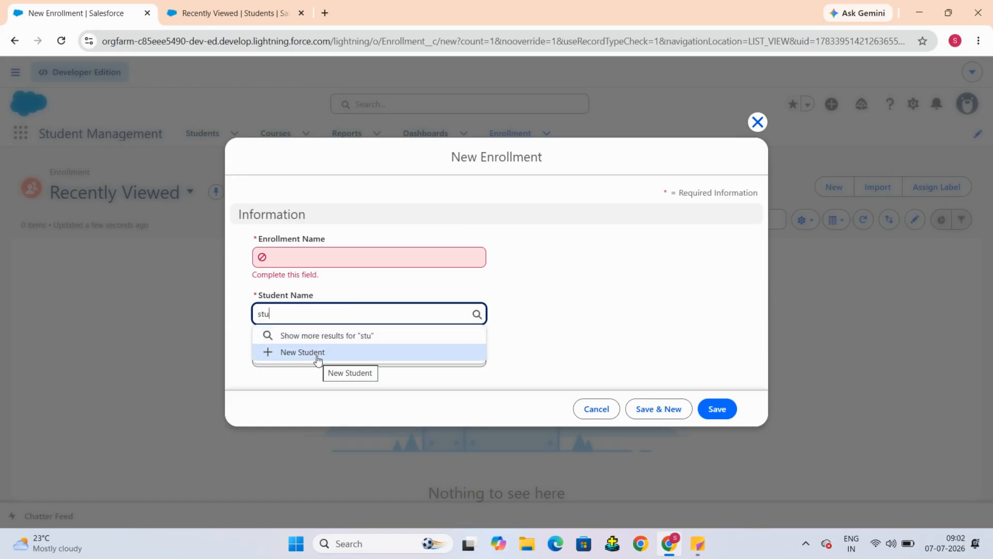
pyautogui.click(318, 353)
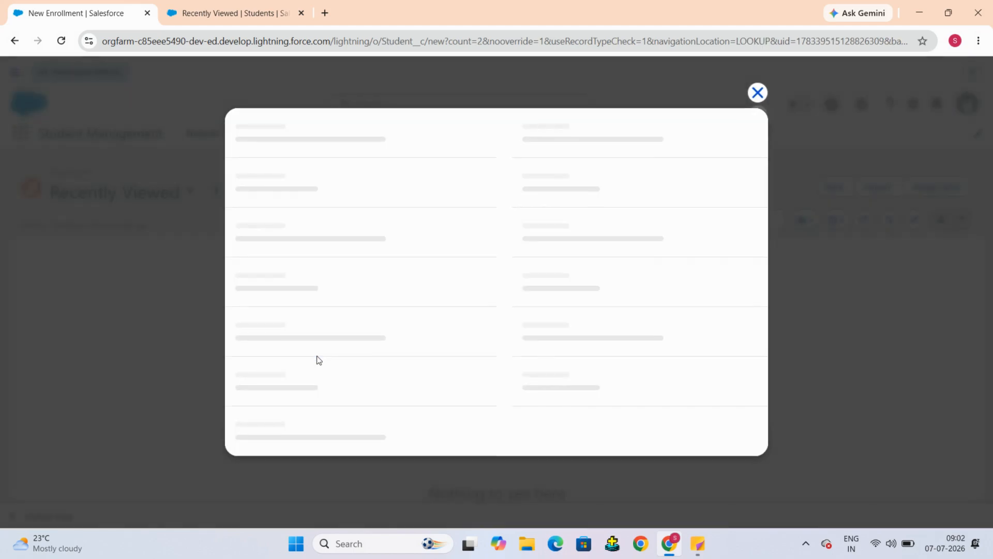
# Step: Fill in the new student's first and last name, a date of birth, and gender Other
pyautogui.write('test')
pyautogui.click(284, 275)
pyautogui.write('record')
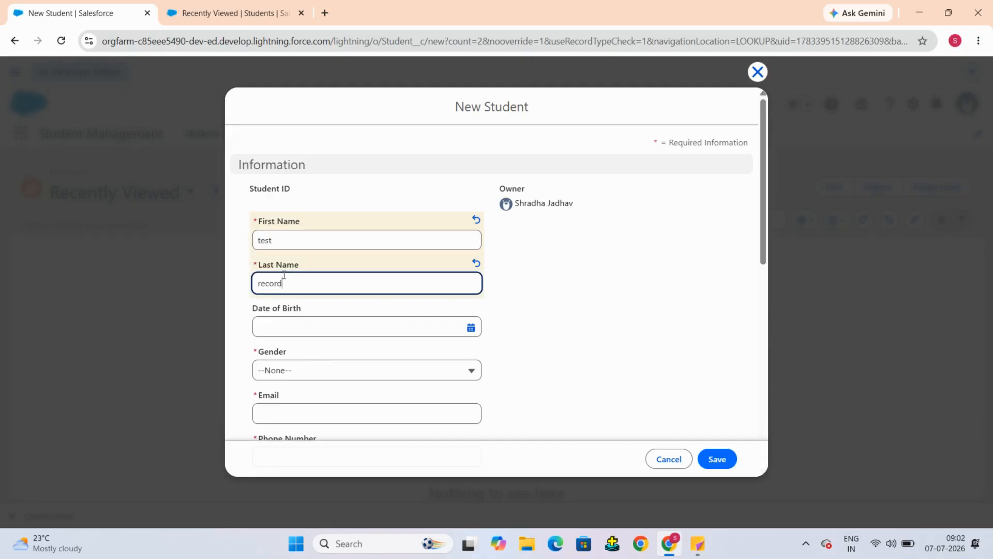
pyautogui.click(335, 319)
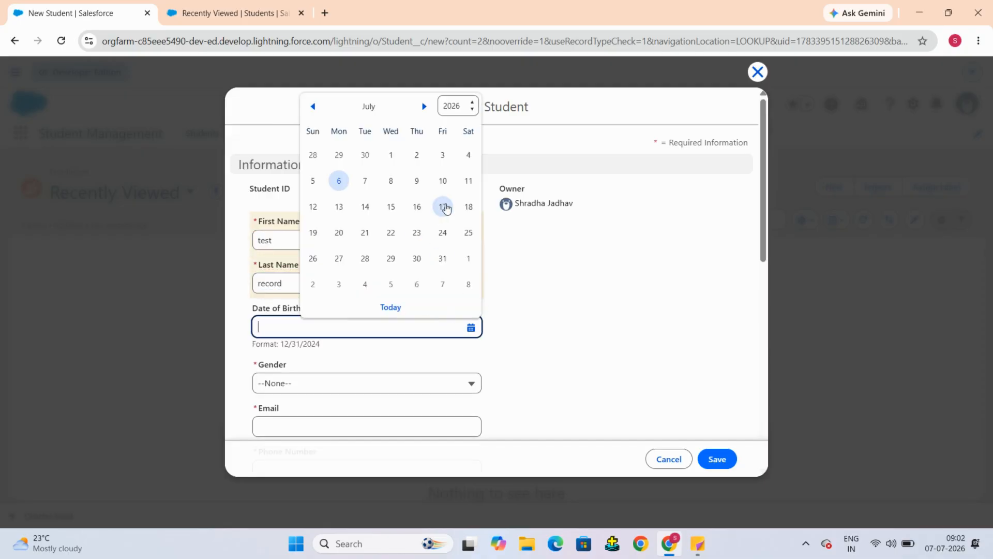
pyautogui.click(338, 181)
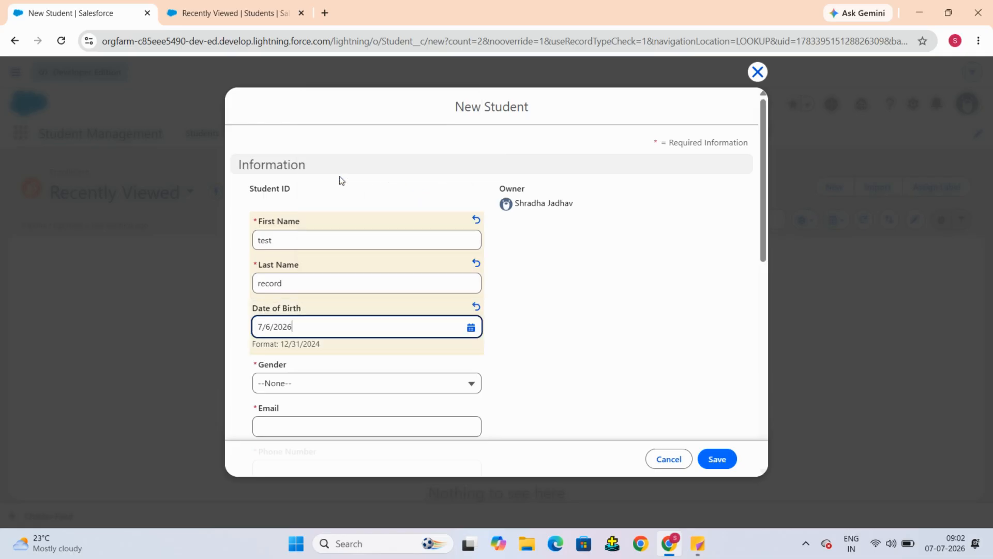
pyautogui.scroll(-2, 581, 368)
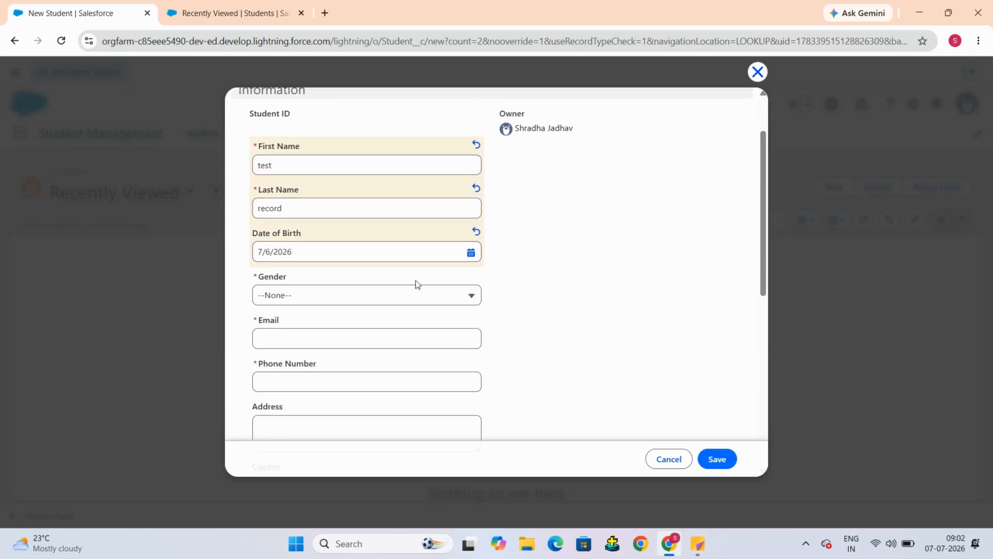
pyautogui.click(419, 296)
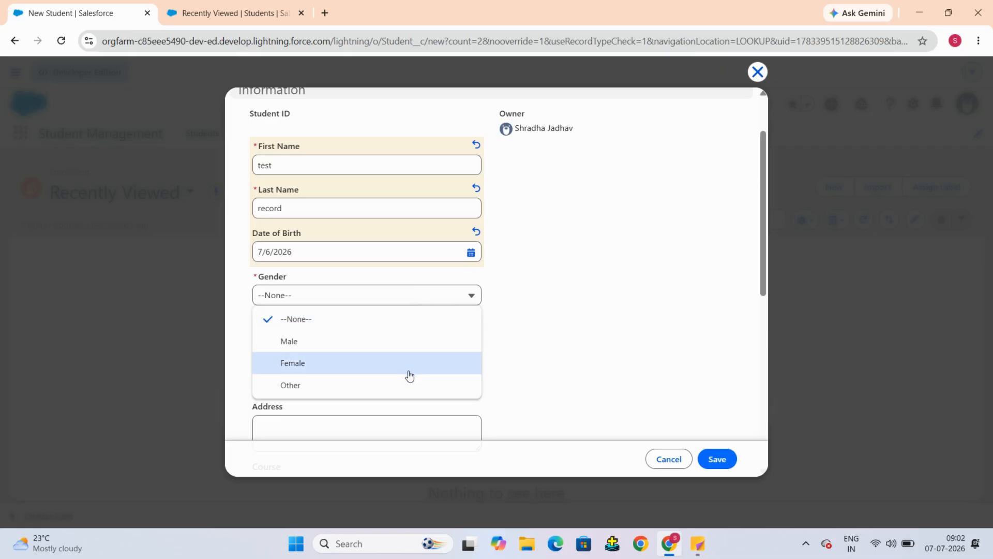
pyautogui.click(408, 383)
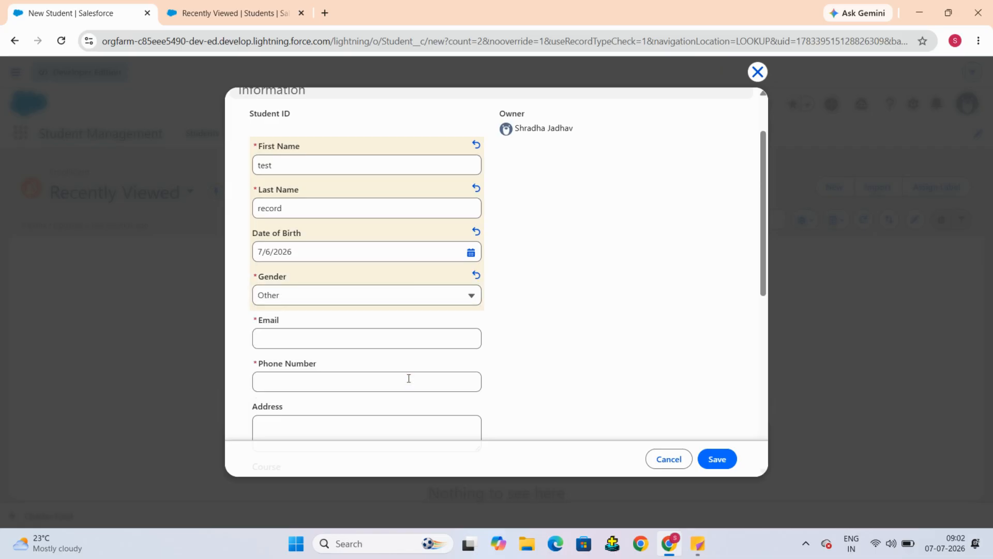
# Step: Enter the new student's email address and phone number
pyautogui.click(331, 337)
pyautogui.write('te')
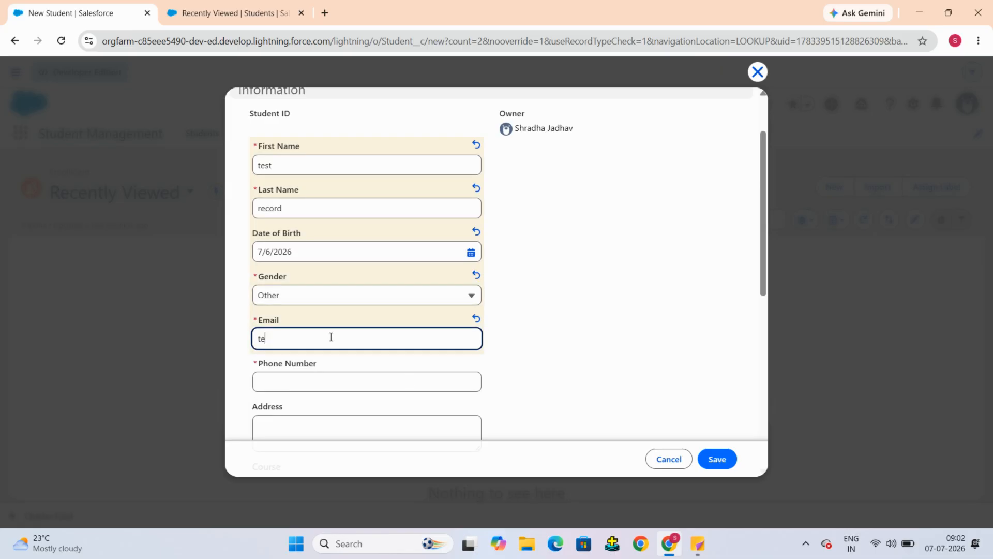
pyautogui.write('st@example.com')
pyautogui.scroll(-1, 331, 337)
pyautogui.click(329, 338)
pyautogui.write('1111111111111111')
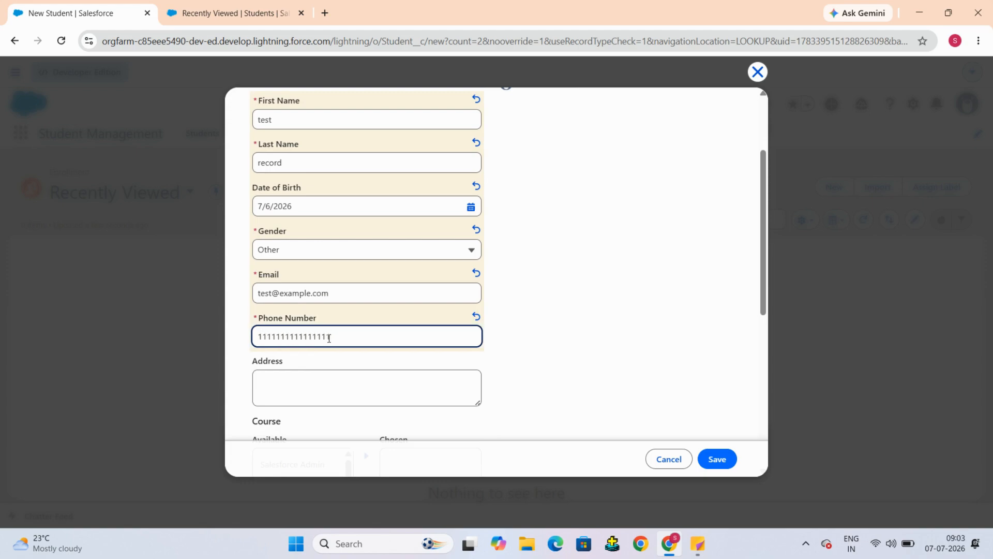
# Step: Move Salesforce Admin into the student's chosen courses
pyautogui.click(279, 389)
pyautogui.scroll(-4, 283, 391)
pyautogui.click(310, 287)
pyautogui.click(288, 339)
pyautogui.click(301, 314)
pyautogui.click(317, 290)
pyautogui.click(366, 272)
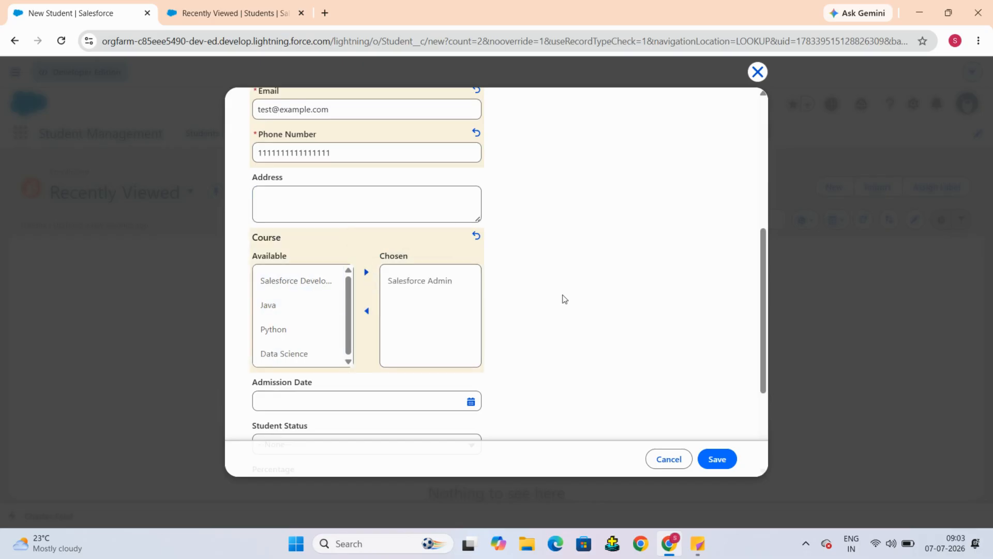
# Step: Save the new student record
pyautogui.scroll(-3, 563, 300)
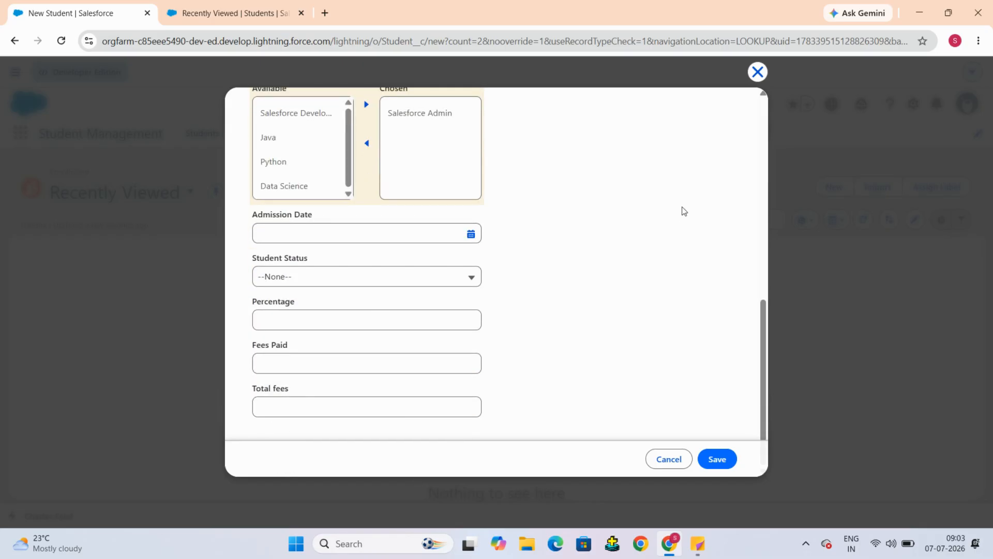
pyautogui.scroll(5, 572, 262)
pyautogui.scroll(-5, 572, 261)
pyautogui.click(717, 459)
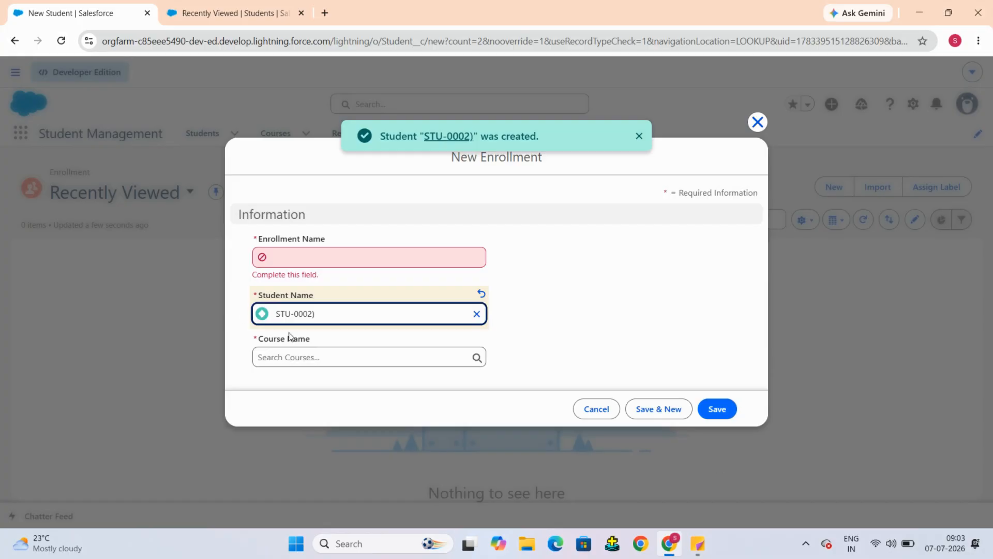
# Step: Pick course test2 as the enrollment's Course Name
pyautogui.click(303, 358)
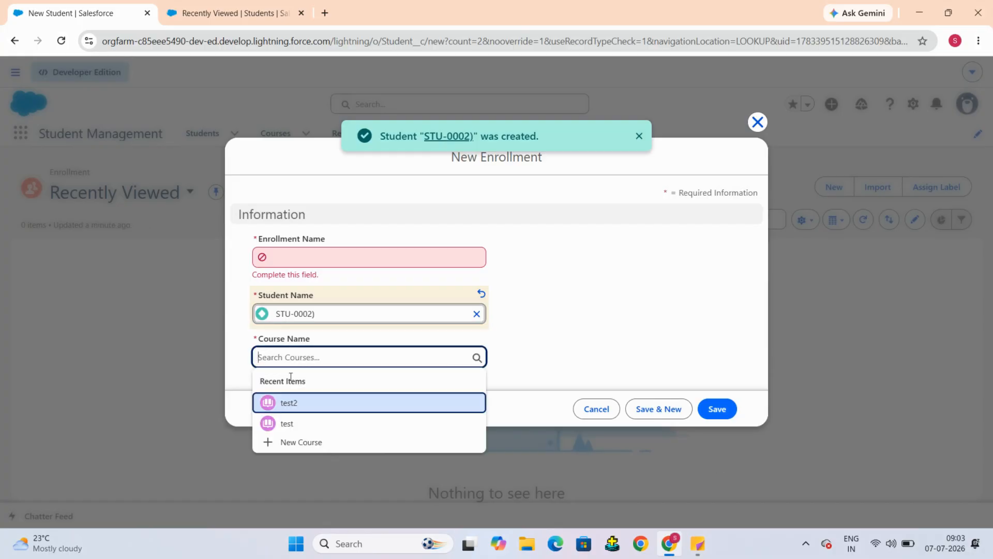
pyautogui.click(311, 406)
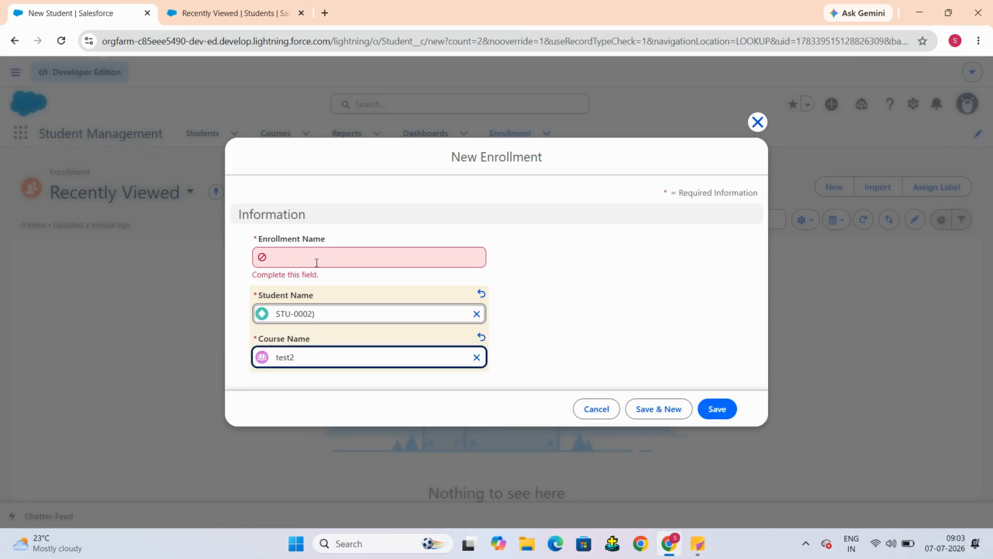
# Step: Name the enrollment test enrollment and save it
pyautogui.click(340, 255)
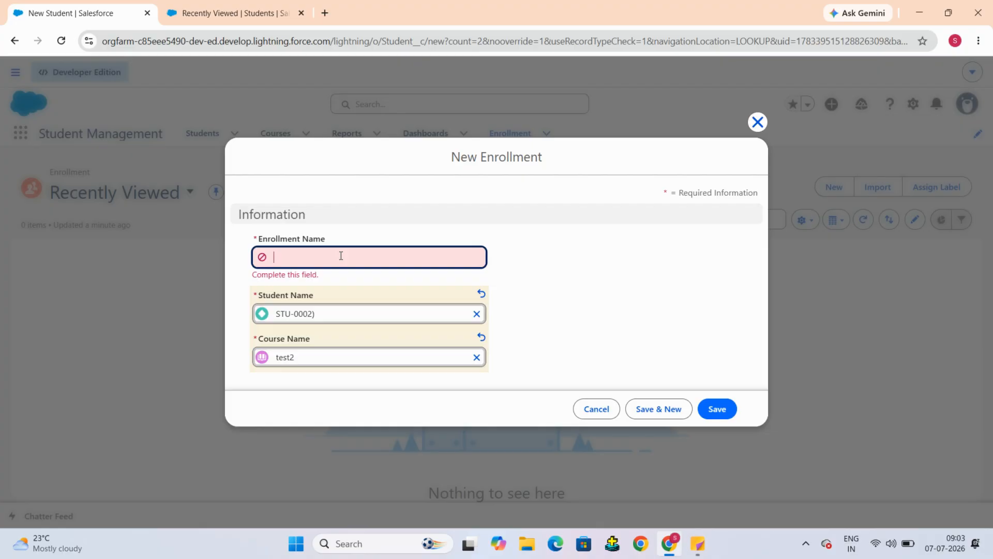
pyautogui.write('test')
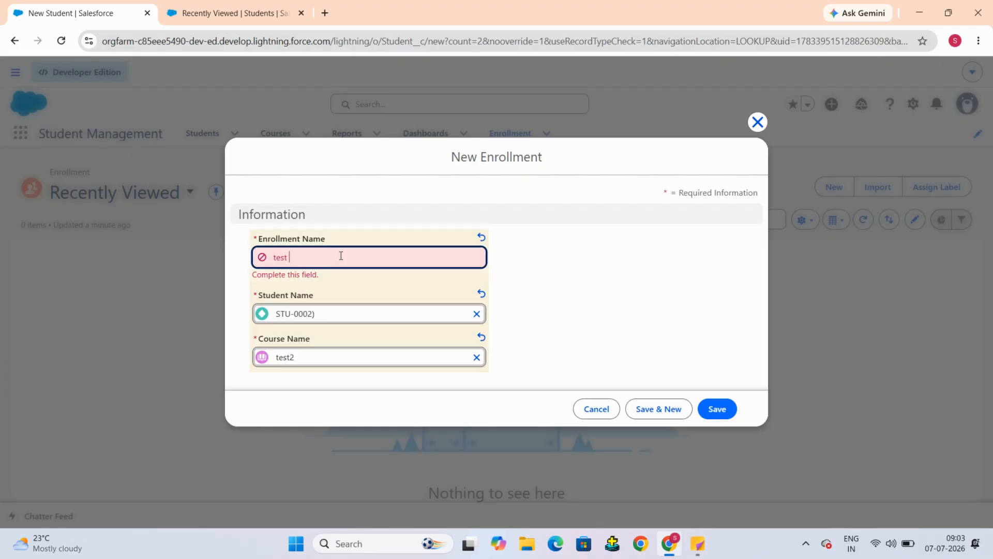
pyautogui.write(' enrollment')
pyautogui.click(661, 310)
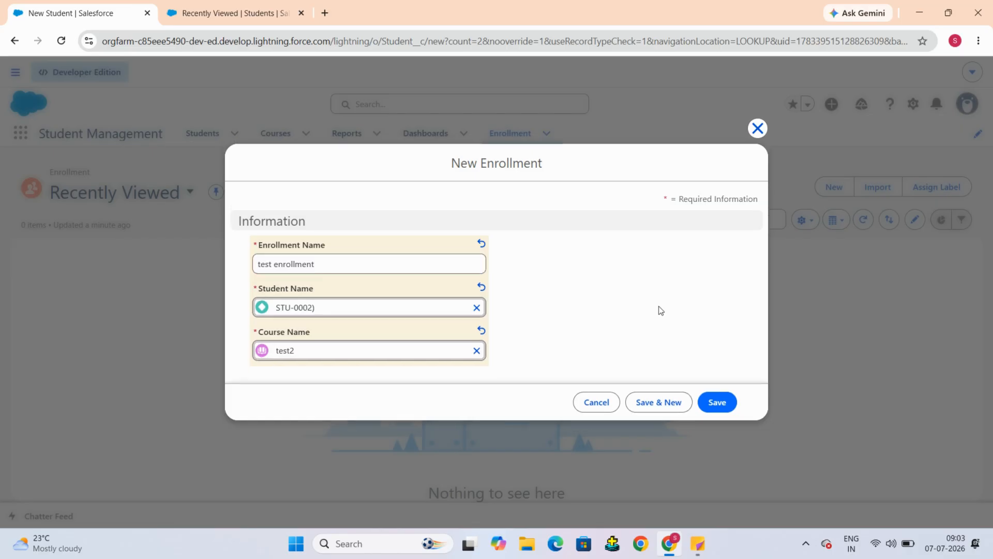
pyautogui.click(717, 404)
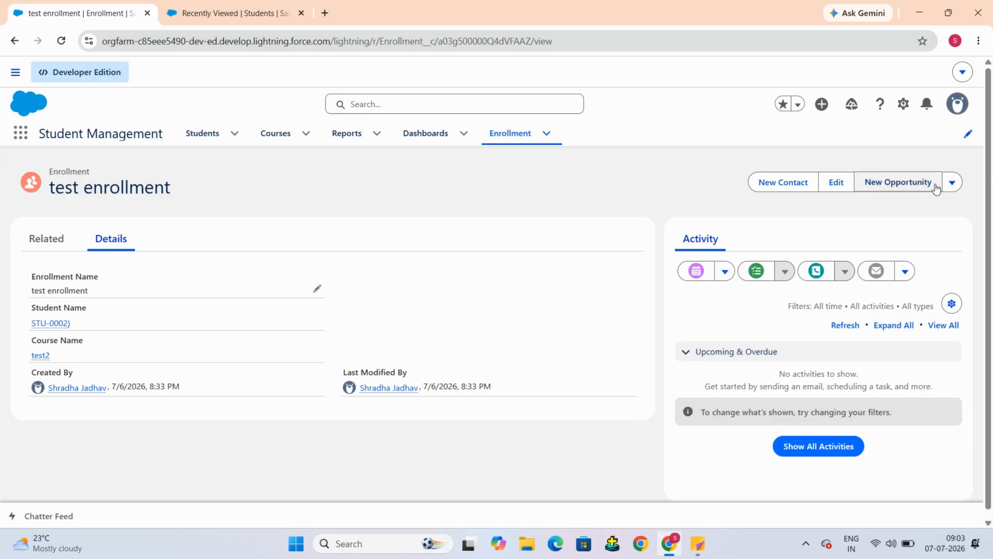
# Step: Delete the test enrollment record
pyautogui.click(953, 183)
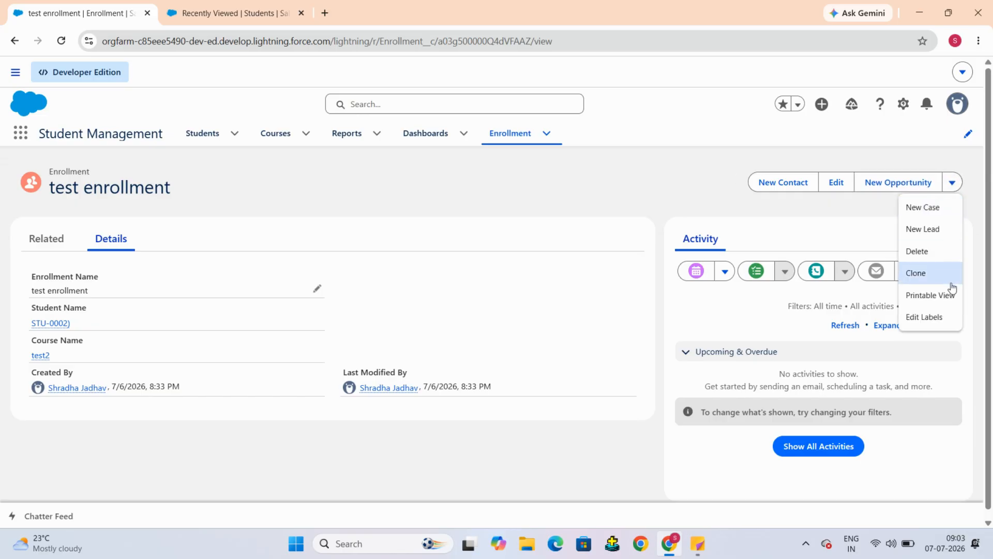
pyautogui.click(935, 263)
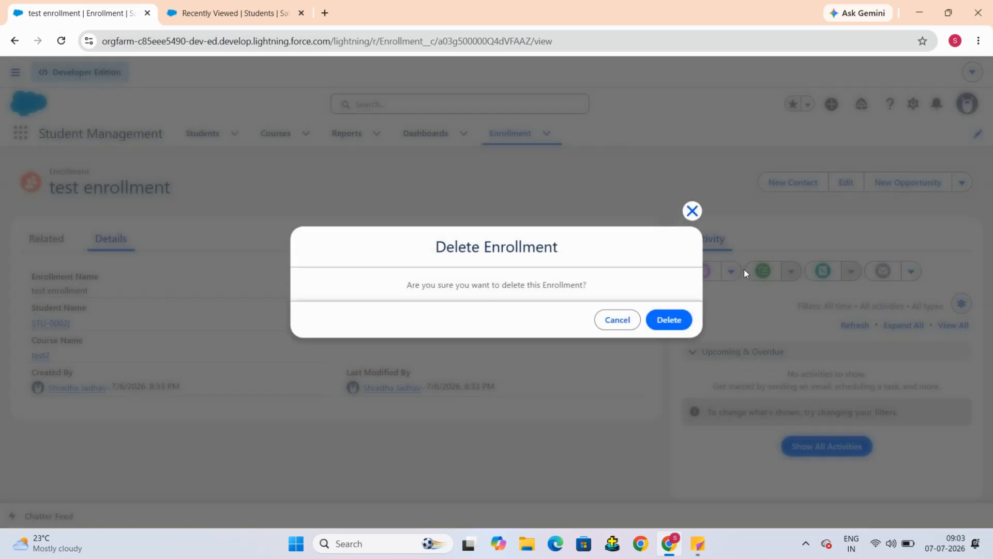
pyautogui.click(683, 321)
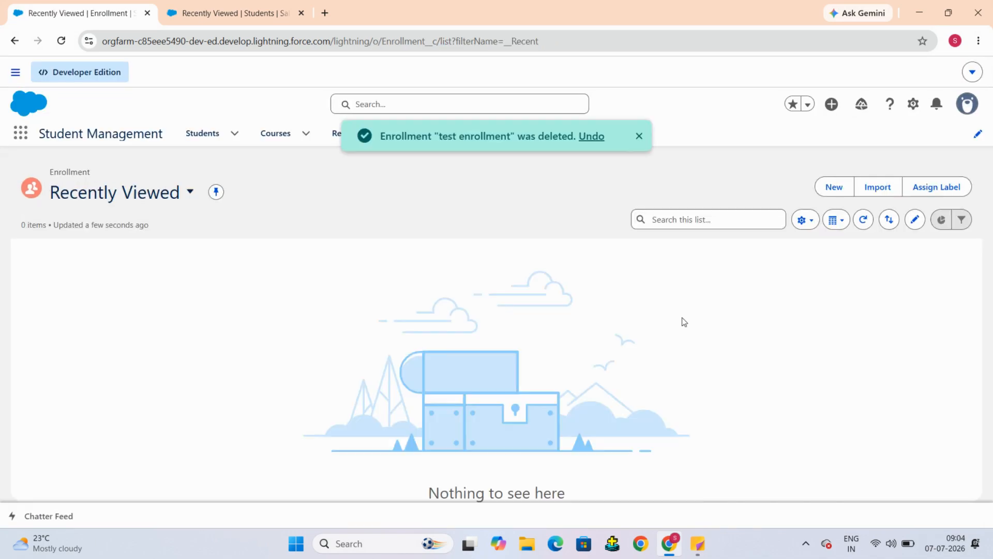
# Step: Return to the Students list and switch it to the All list view
pyautogui.click(235, 13)
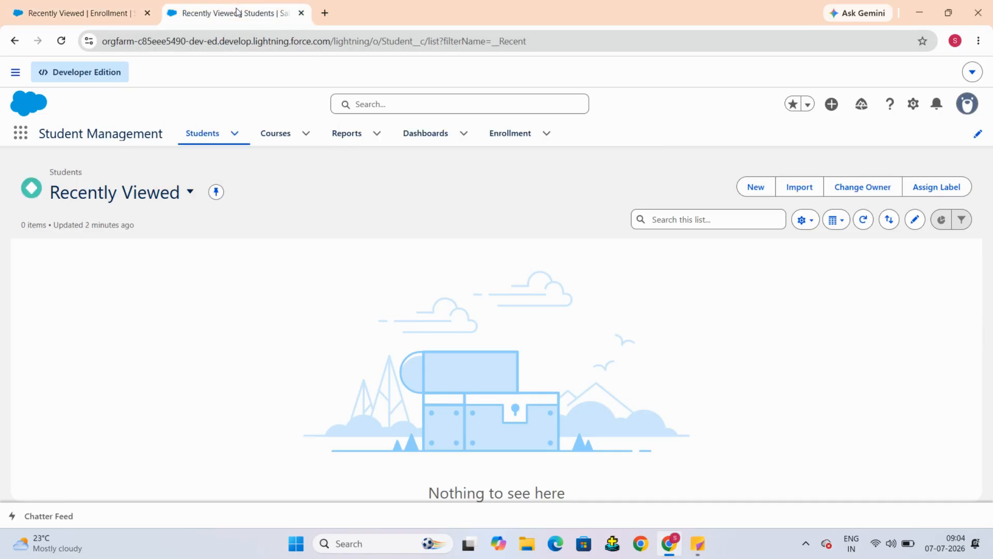
pyautogui.click(182, 192)
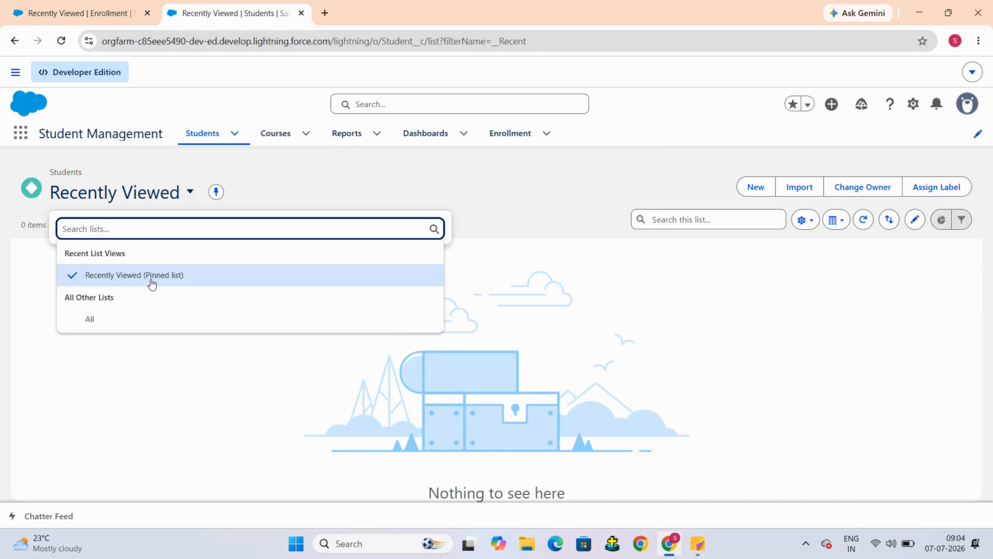
pyautogui.click(151, 282)
pyautogui.click(187, 193)
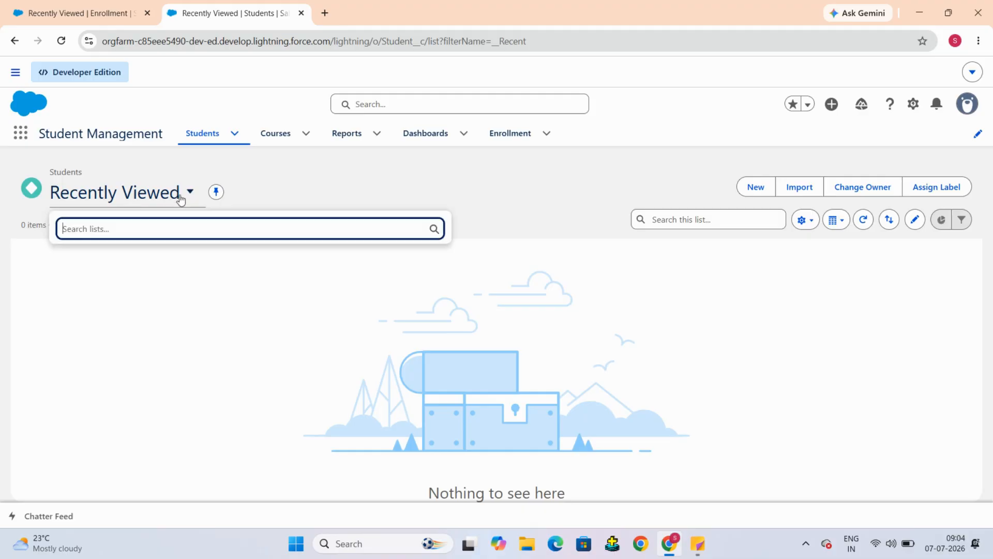
pyautogui.click(131, 320)
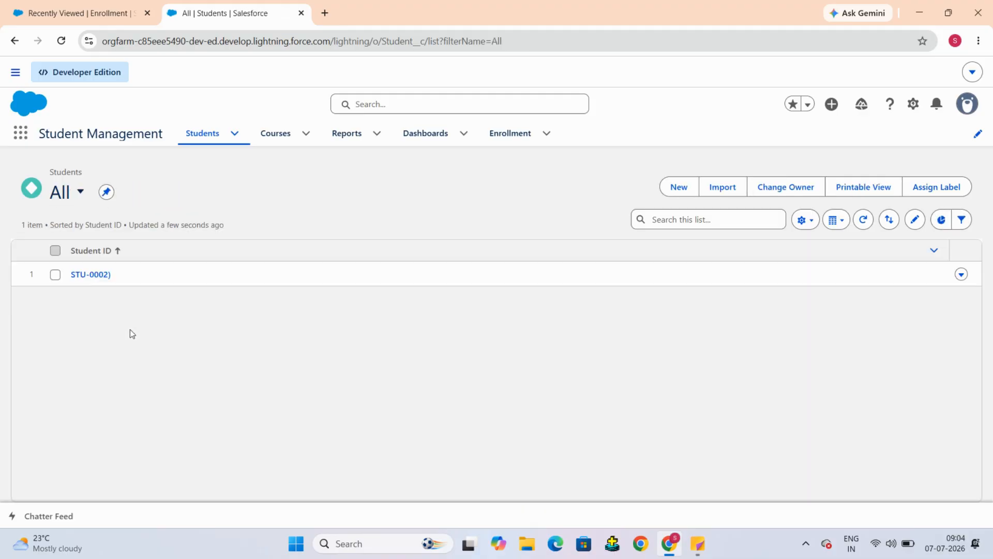
pyautogui.click(61, 40)
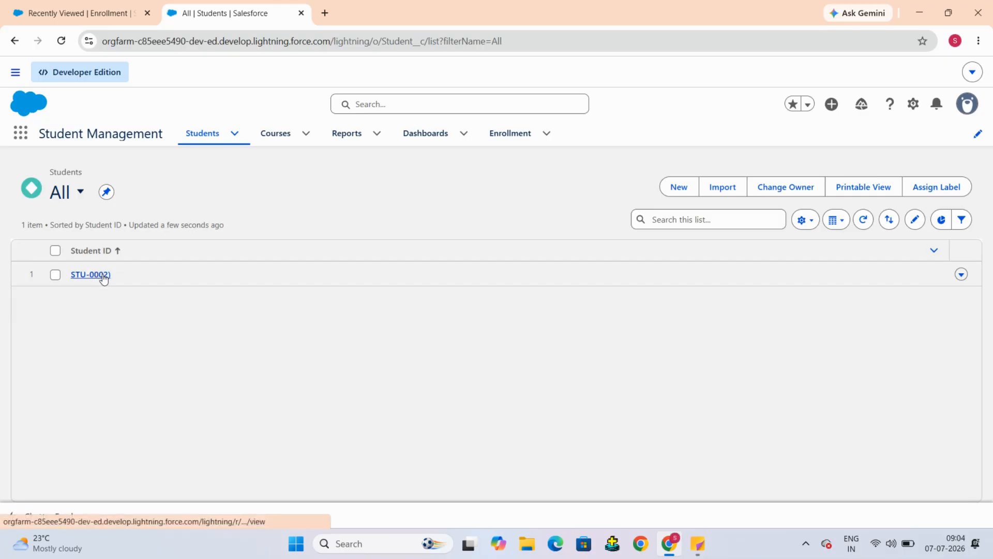
# Step: Open student STU-0002) and review its details to check that the parent record still exists
pyautogui.click(90, 275)
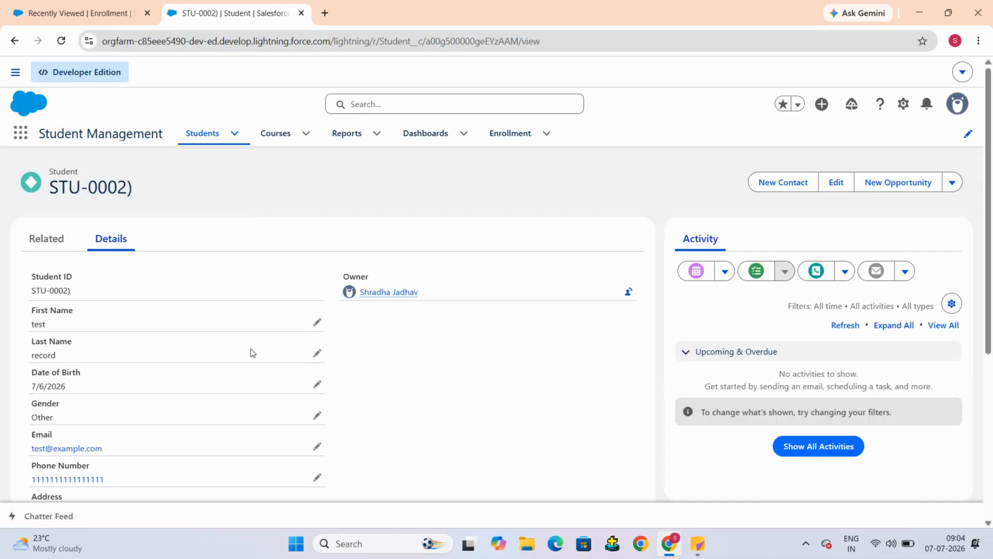
pyautogui.scroll(-1, 298, 370)
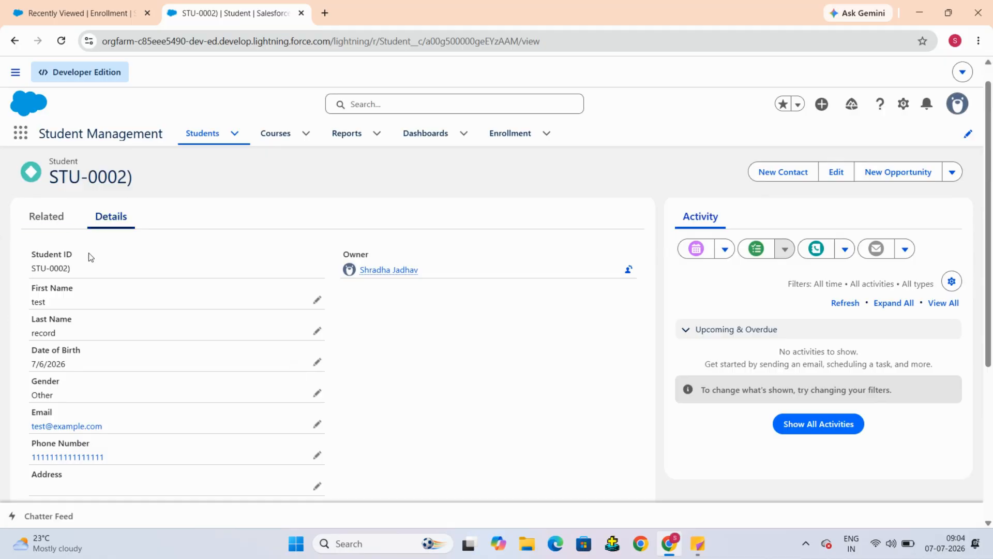
pyautogui.scroll(-5, 88, 342)
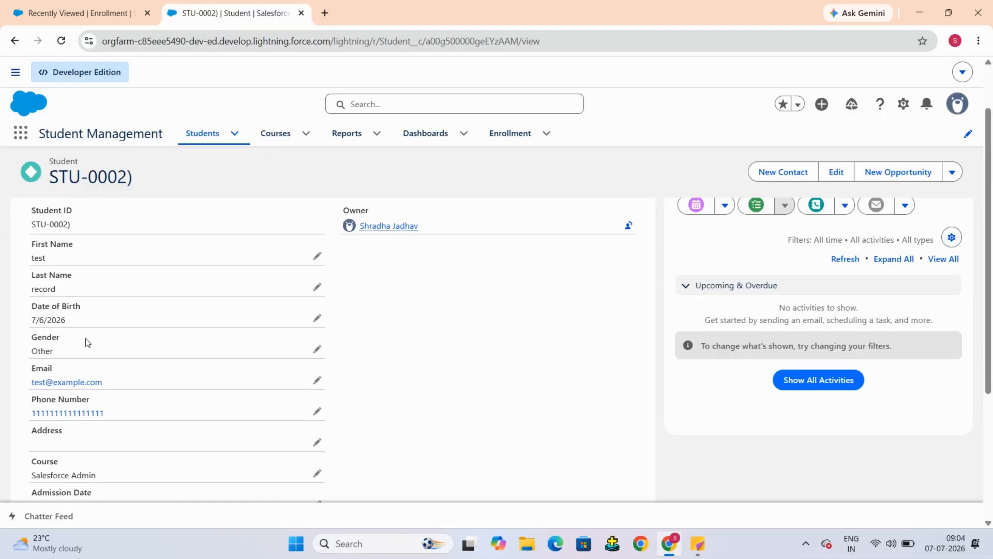
pyautogui.scroll(6, 88, 341)
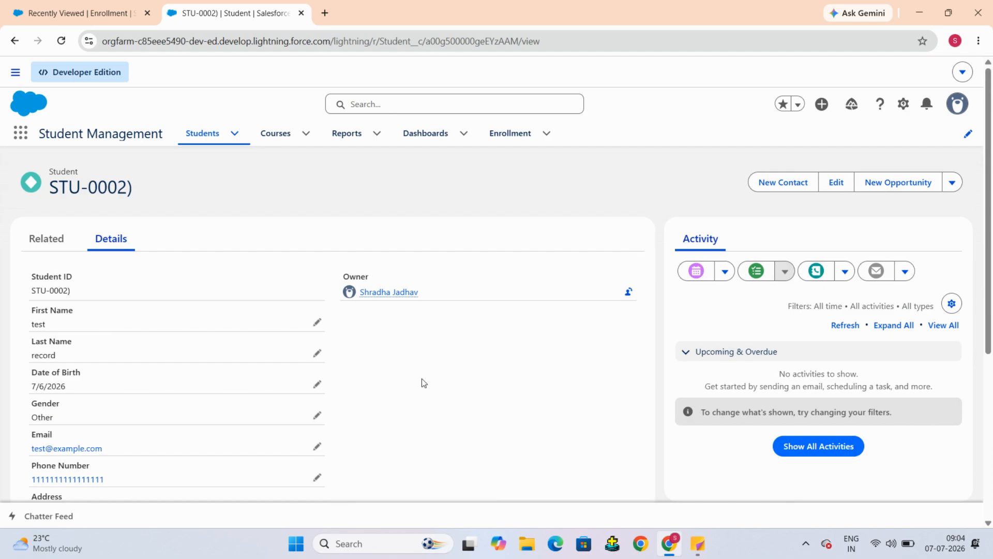
# Step: Go to Courses and open the test2 course record to check that it still exists
pyautogui.click(280, 143)
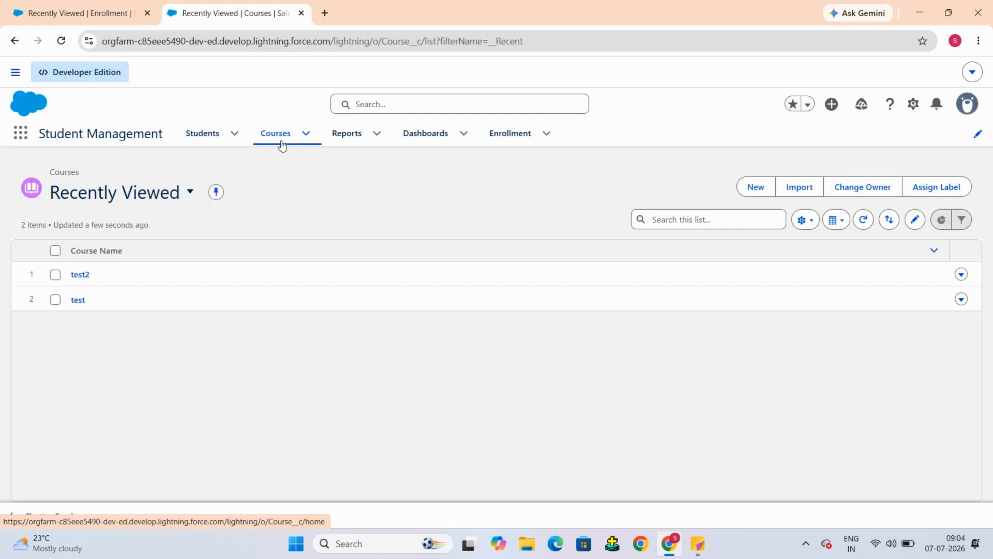
pyautogui.click(80, 278)
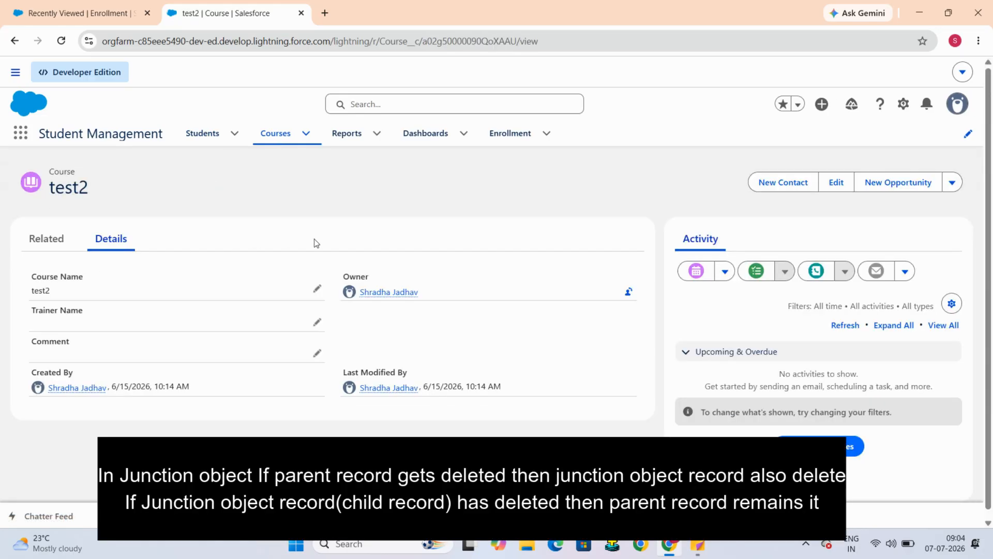